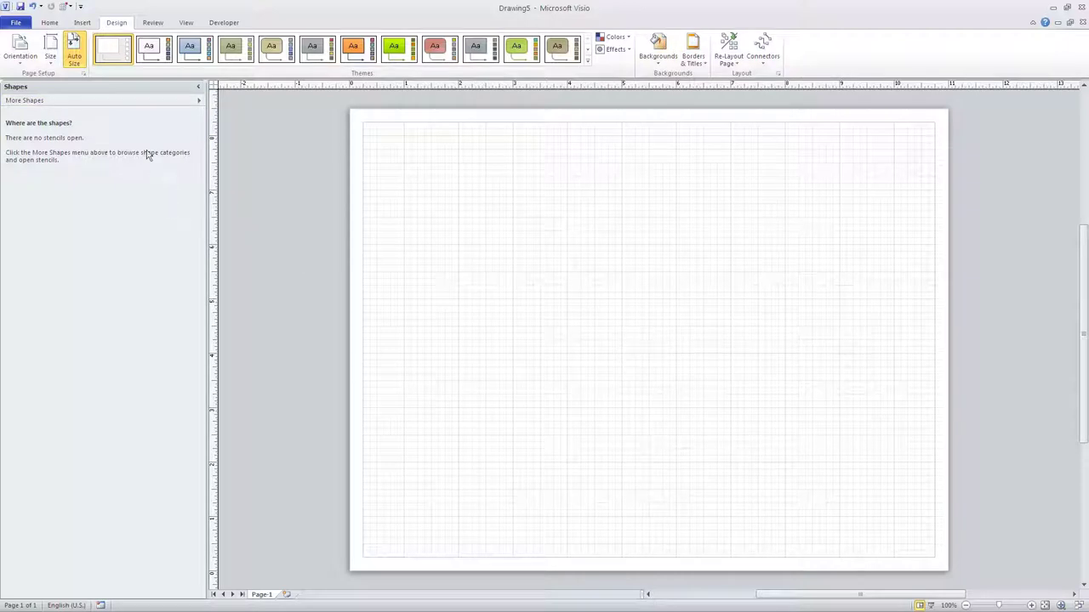
# Open the custom FC2Assert stencil from the My Shapes collection.
pyautogui.click(118, 103)
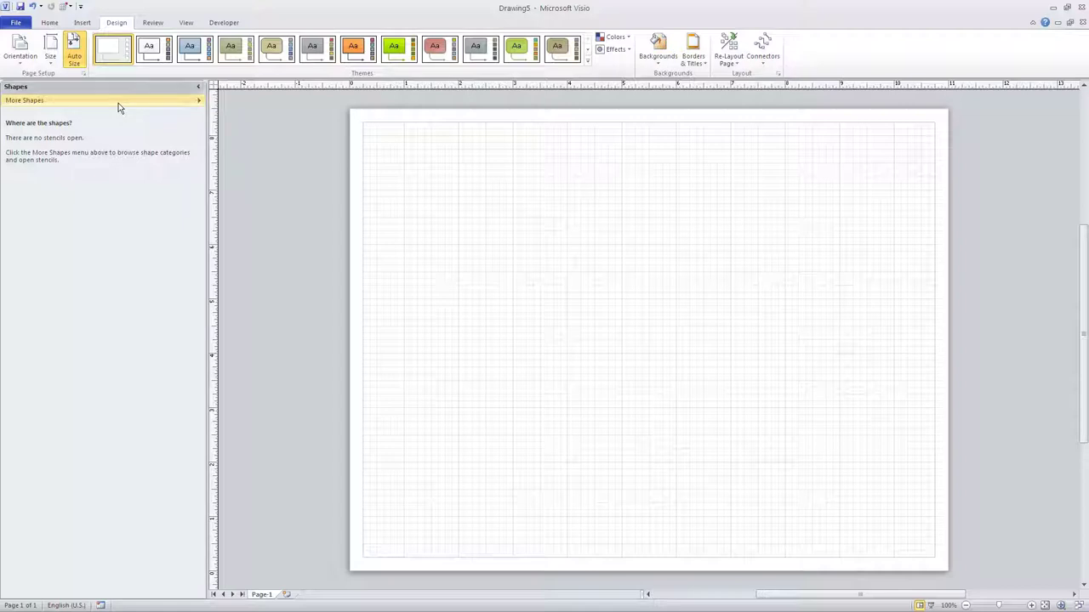
pyautogui.moveTo(243, 129)
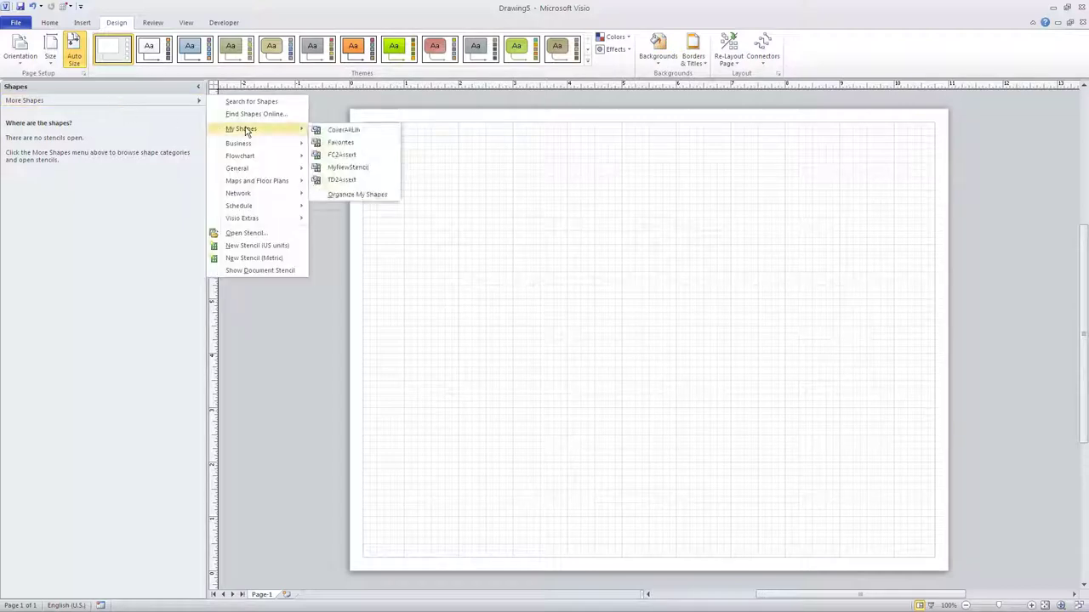
pyautogui.click(343, 155)
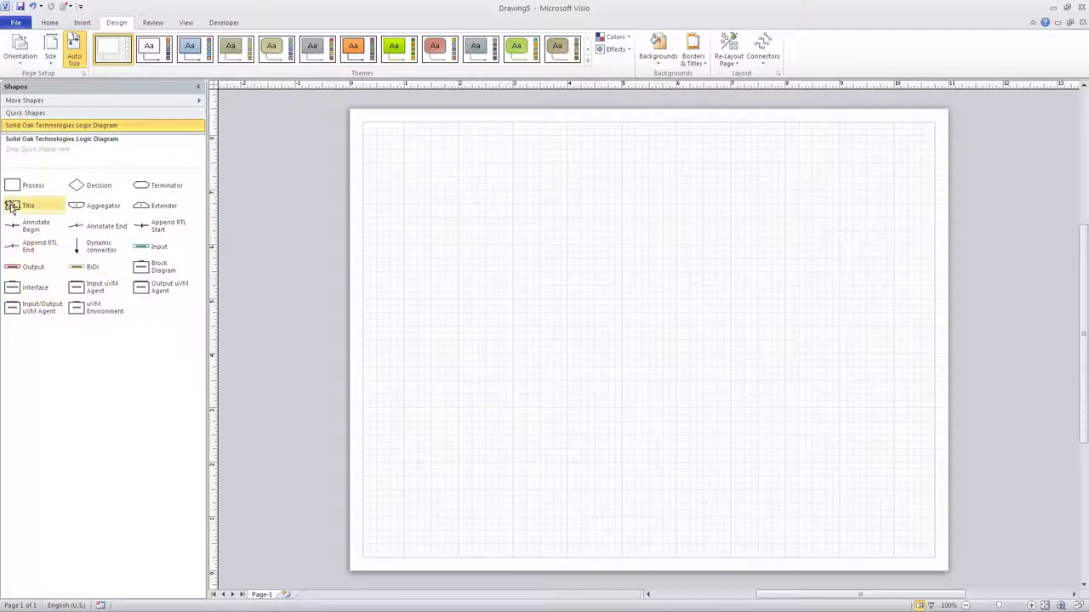
# Place a Title block near the page's lower-right corner and set its File Type to SVA.
pyautogui.moveTo(18, 207); pyautogui.dragTo(853, 504)
pyautogui.doubleClick(861, 490)
pyautogui.click(864, 490)
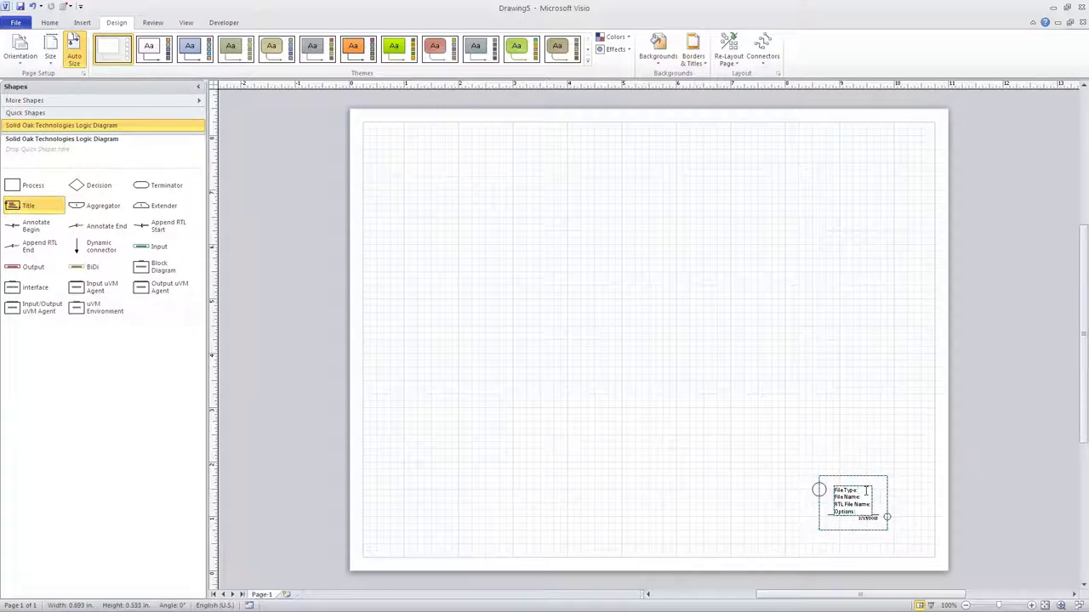
pyautogui.write('SVA')
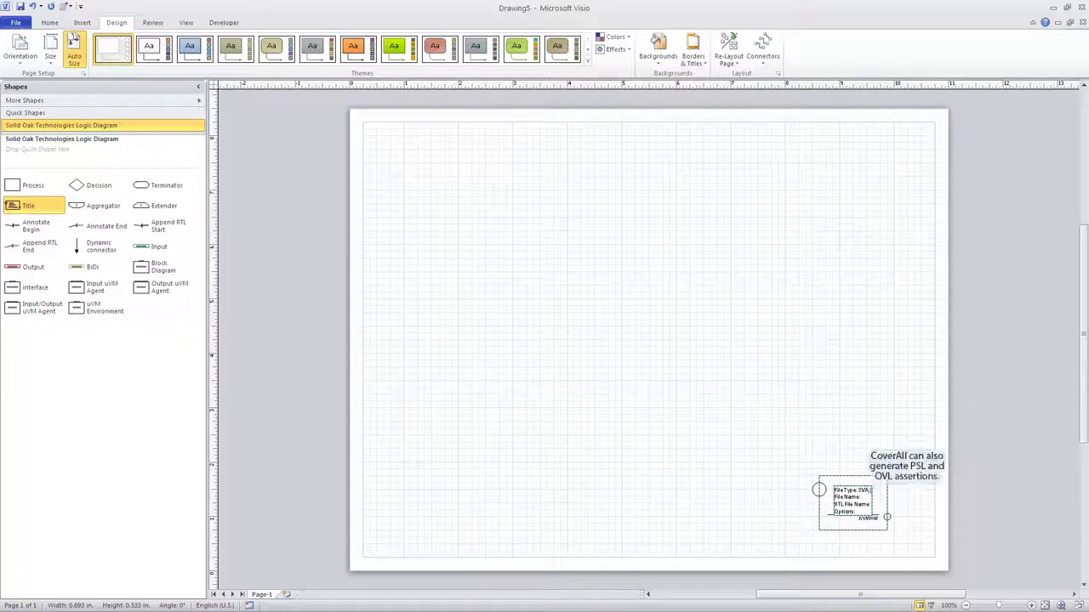
# Fill in the title block with File Name dummy.1 and RTL File Name dummy.
pyautogui.press('Down')
pyautogui.write('dummy.1')
pyautogui.write('v')
pyautogui.press('Down')
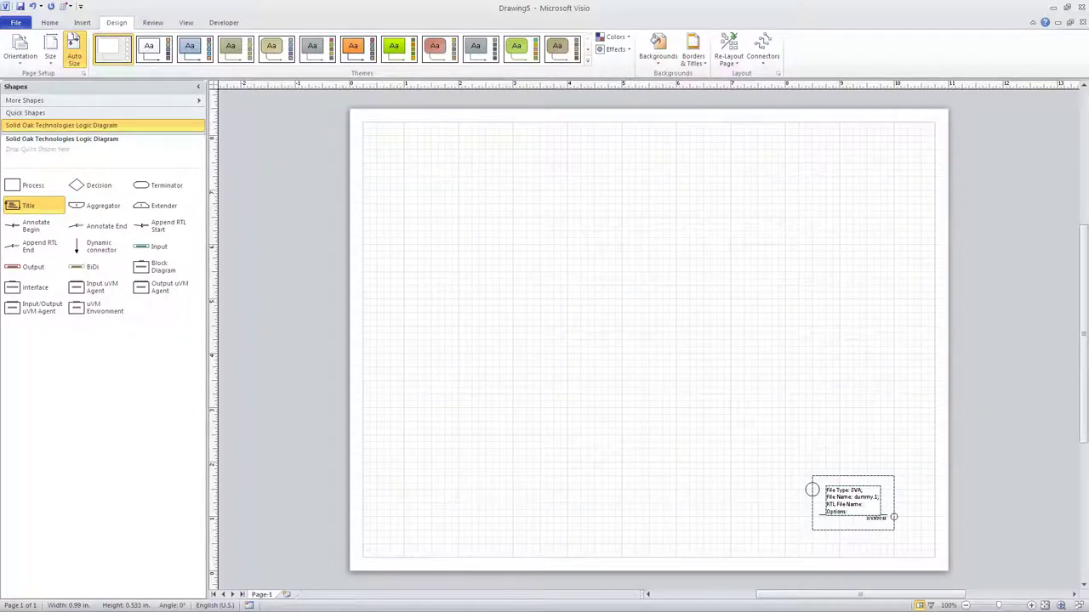
pyautogui.write('dummy.v')
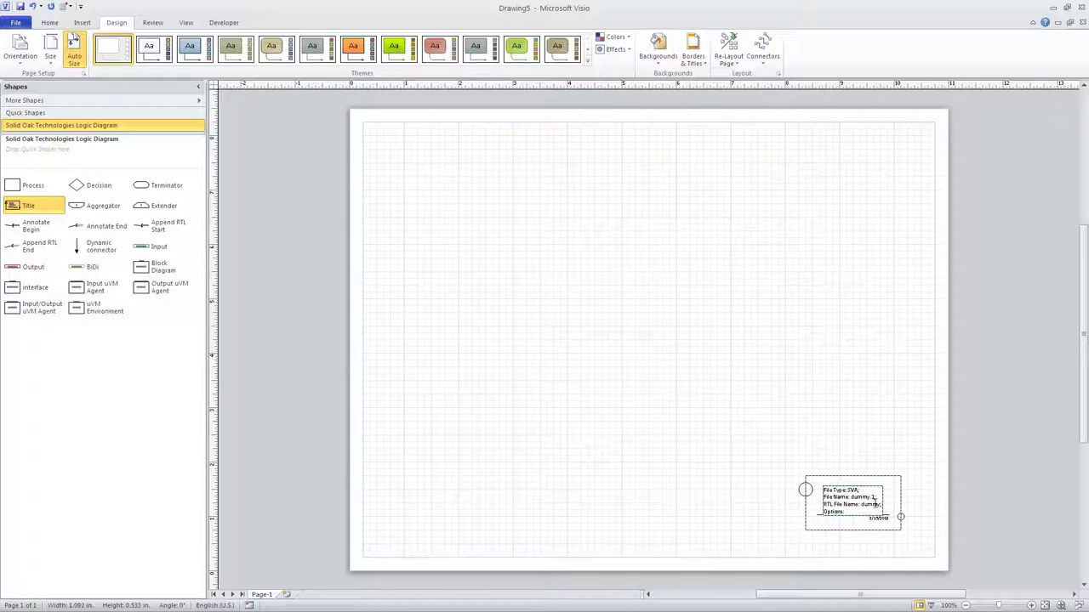
pyautogui.click(797, 455)
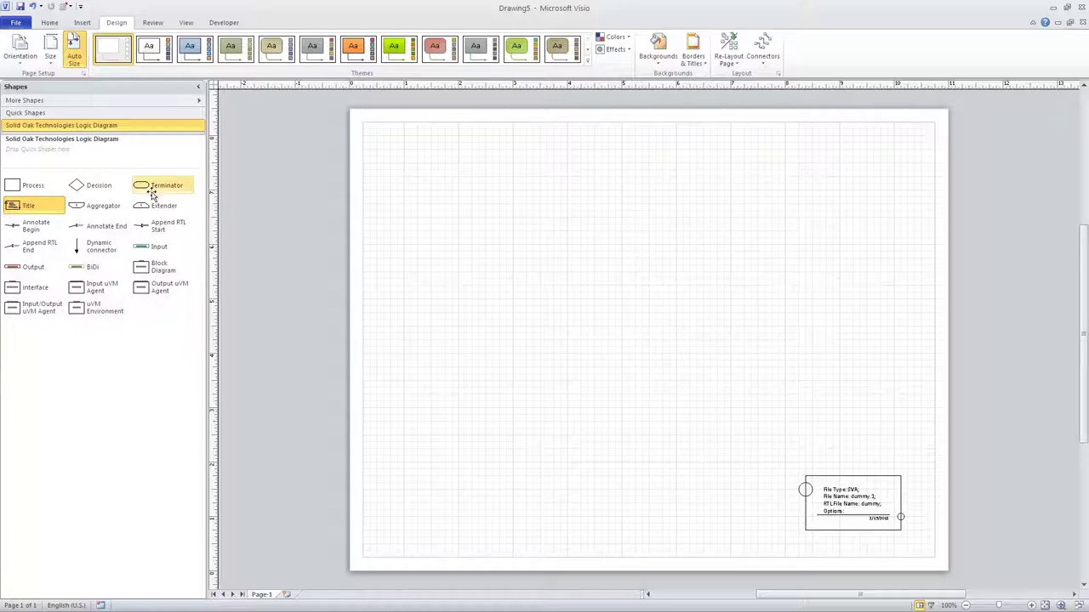
# Add a Terminator shape in the upper part of the page and enter "clock = posedge clk;" as its first line.
pyautogui.moveTo(141, 187); pyautogui.dragTo(758, 192)
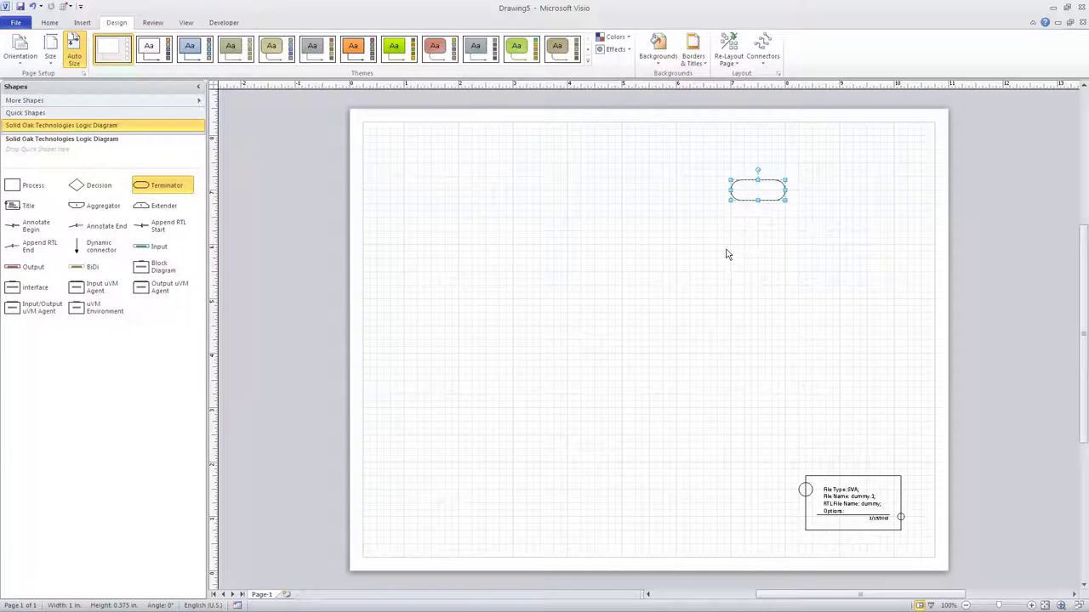
pyautogui.doubleClick(748, 190)
pyautogui.write('cloc')
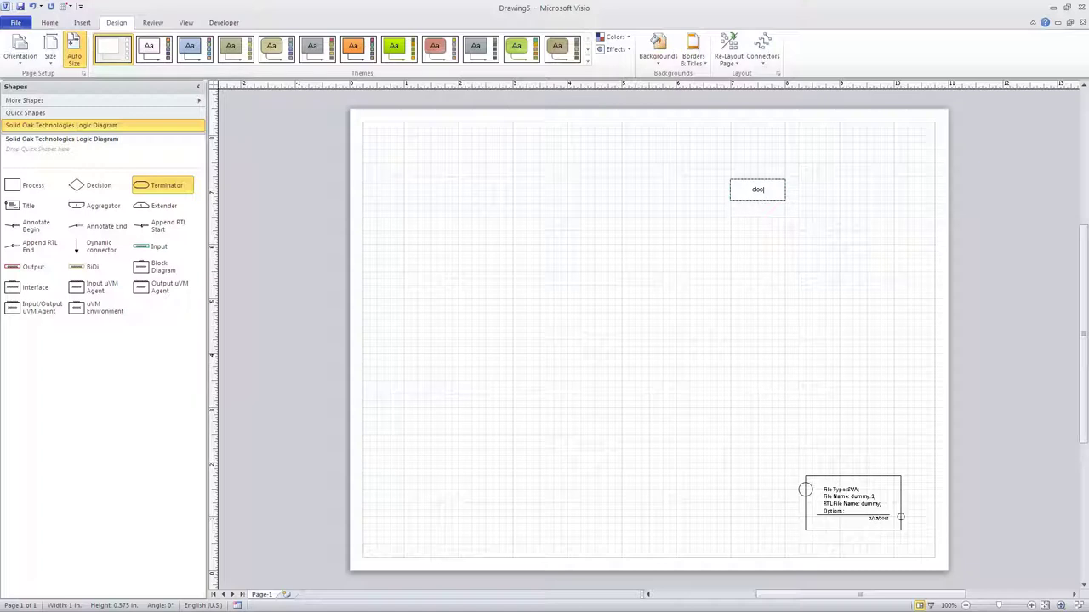
pyautogui.write('k = posedge cl')
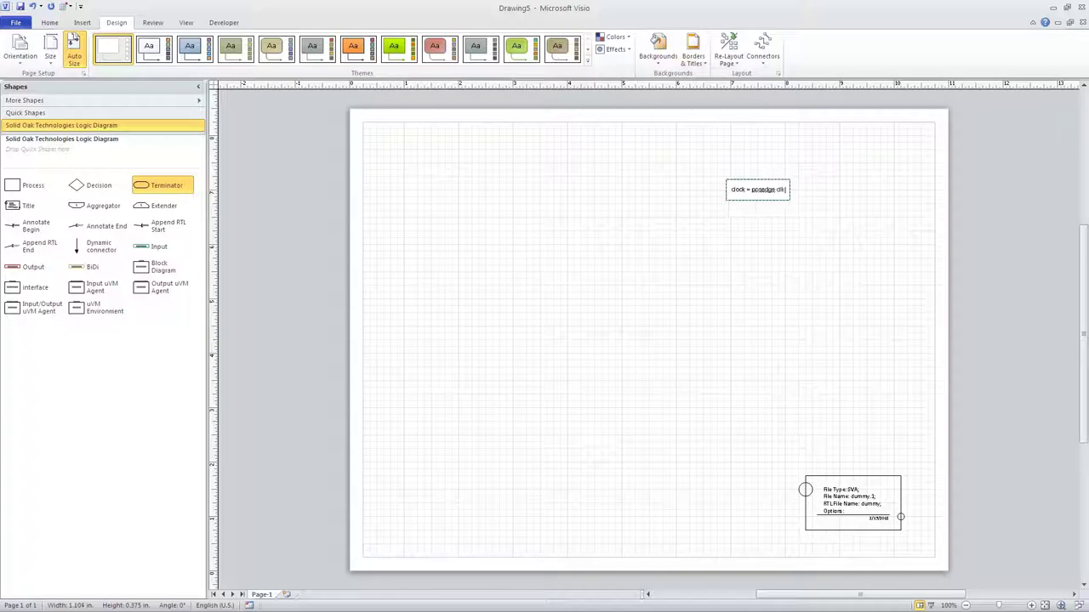
pyautogui.write('k;')
pyautogui.press('Return')
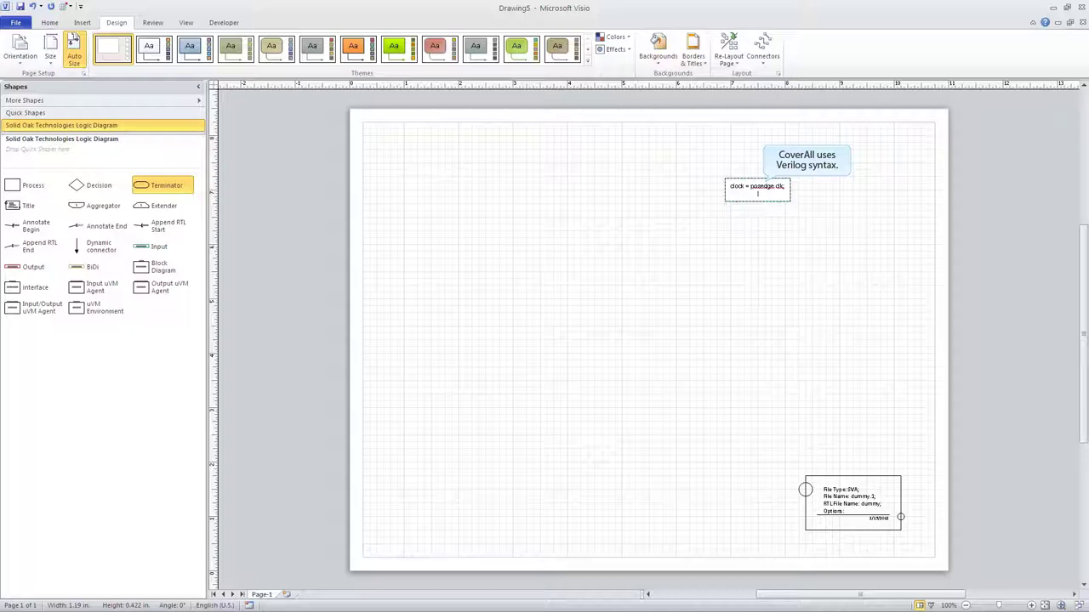
# Add the second line "async_reset = negedge rst;" to the terminator's text.
pyautogui.write('async_rese')
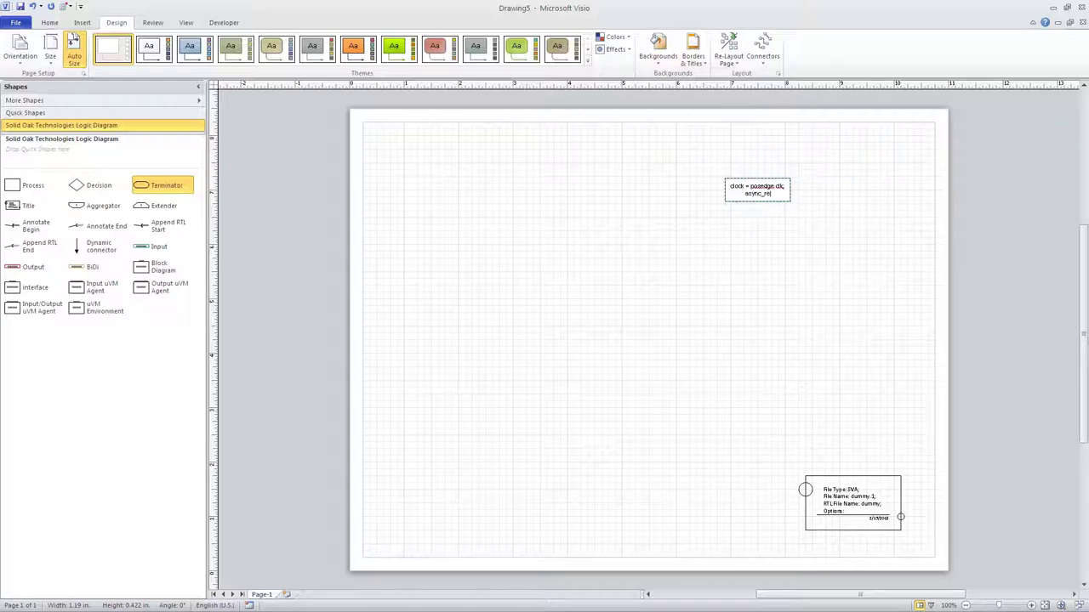
pyautogui.write('t = negedge rst')
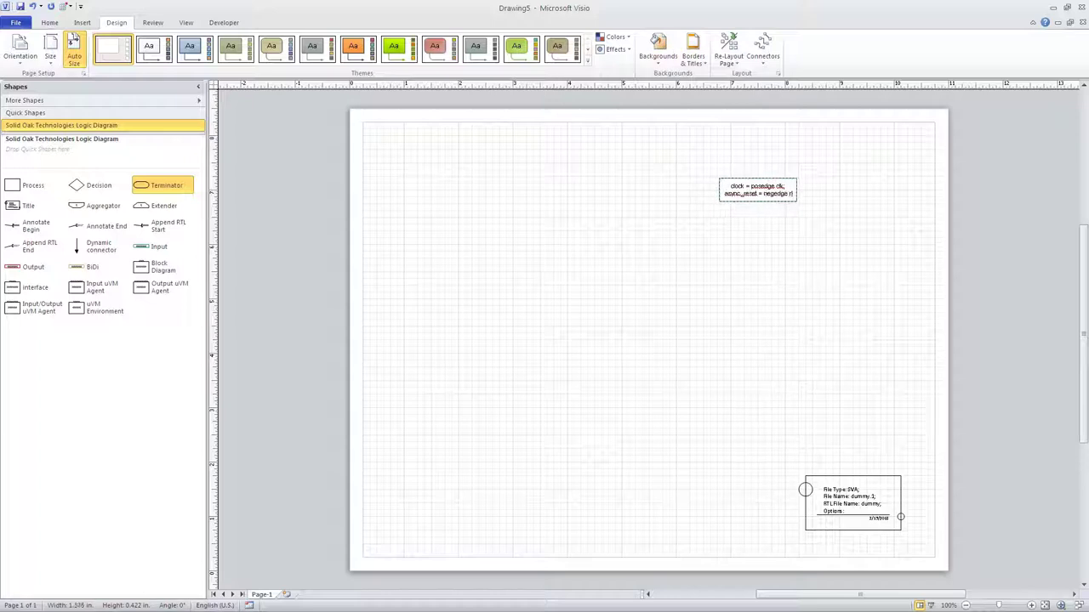
pyautogui.write(';')
pyautogui.click(705, 257)
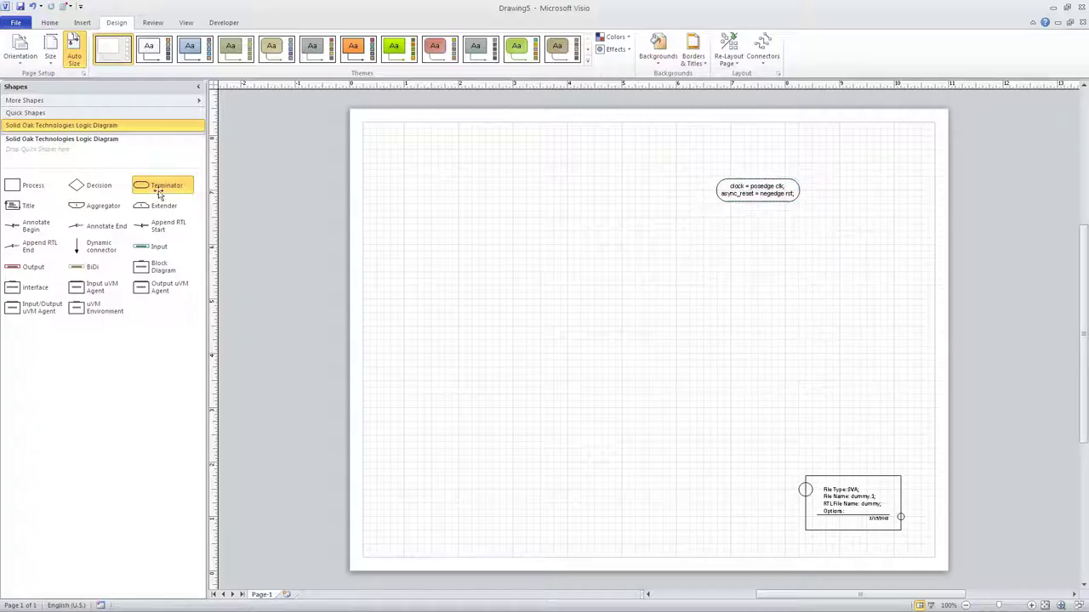
# Place a Process box to the left of the terminator and connect the terminator to it with a dynamic connector.
pyautogui.click(15, 189)
pyautogui.moveTo(28, 188); pyautogui.dragTo(649, 198)
pyautogui.click(77, 246)
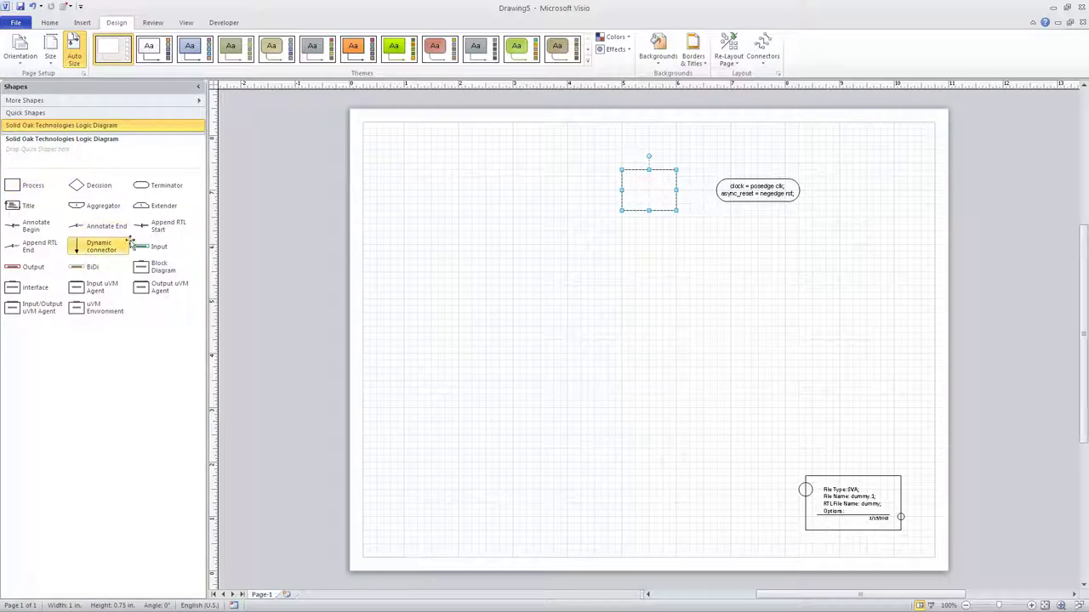
pyautogui.click(715, 206)
pyautogui.moveTo(715, 193); pyautogui.dragTo(678, 190)
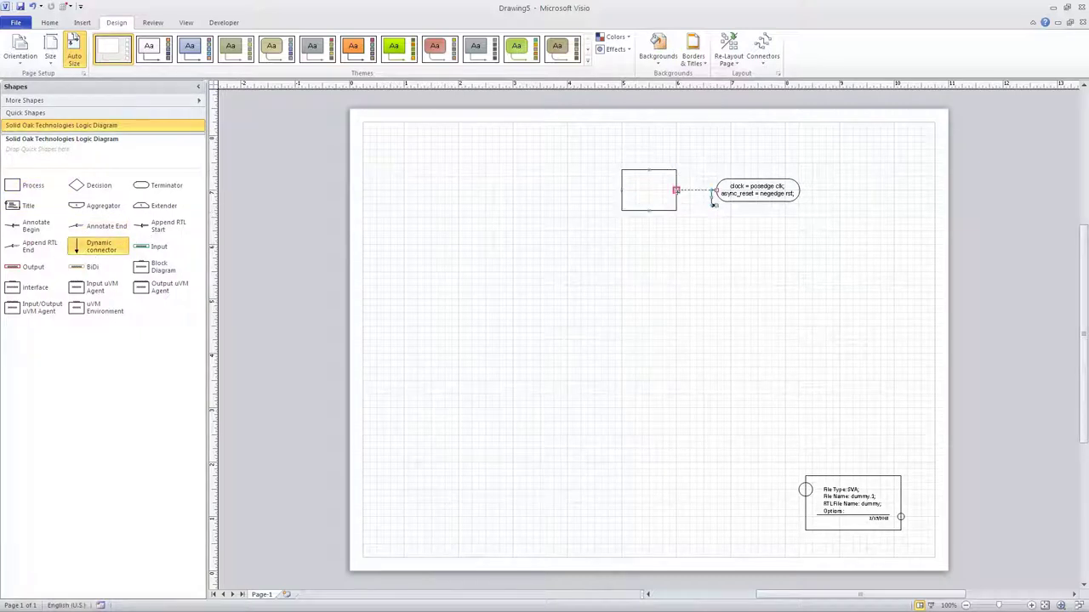
# Enter "cnt[15:0] = 16'h0;" as the text of the process box beside the terminator.
pyautogui.doubleClick(644, 188)
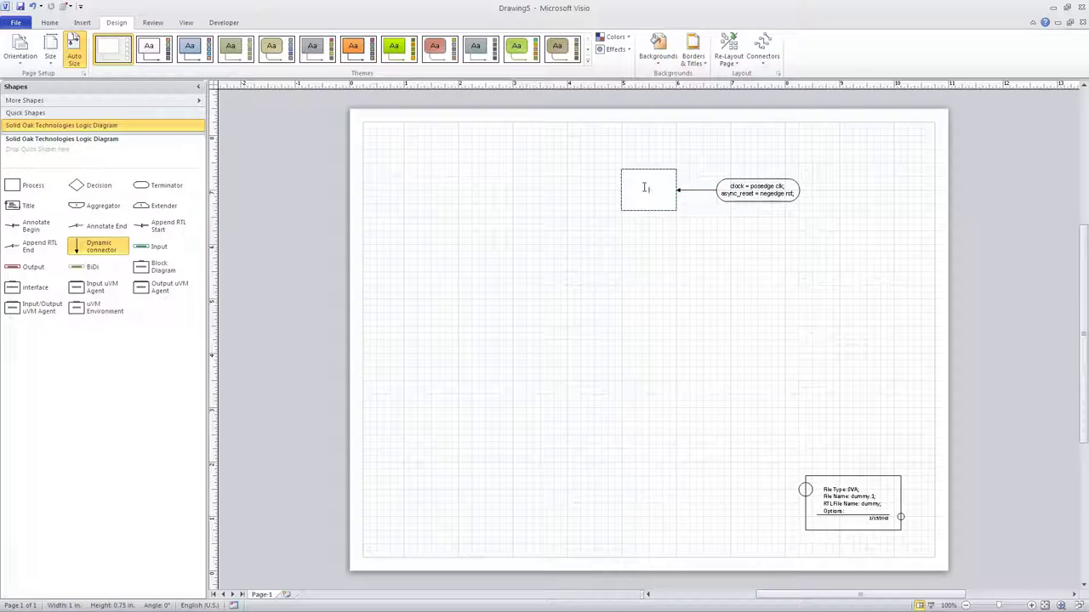
pyautogui.write('cnt[15')
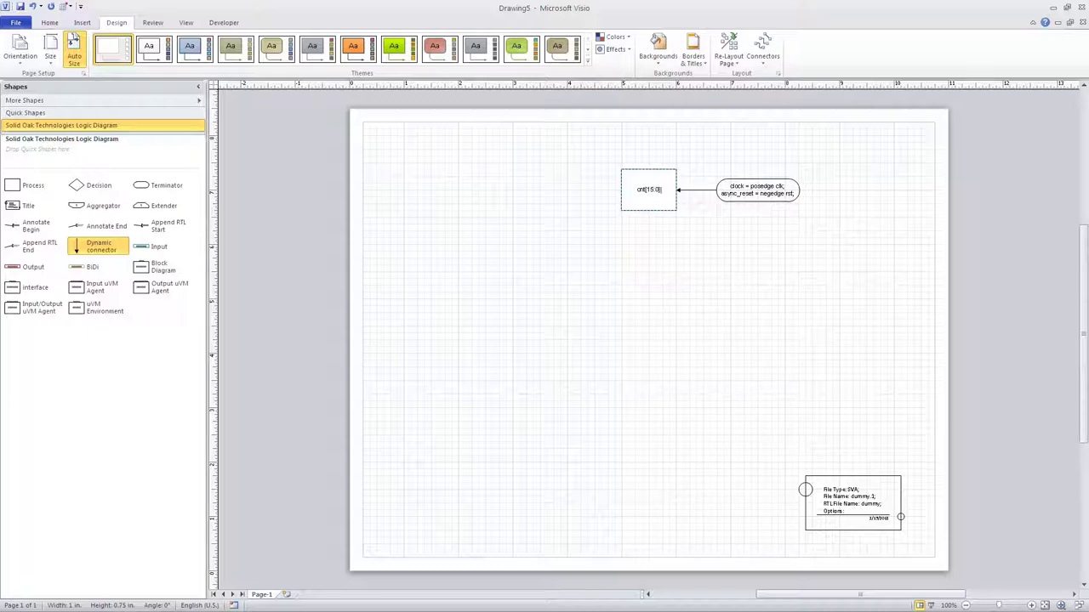
pyautogui.write("= 16'h0;")
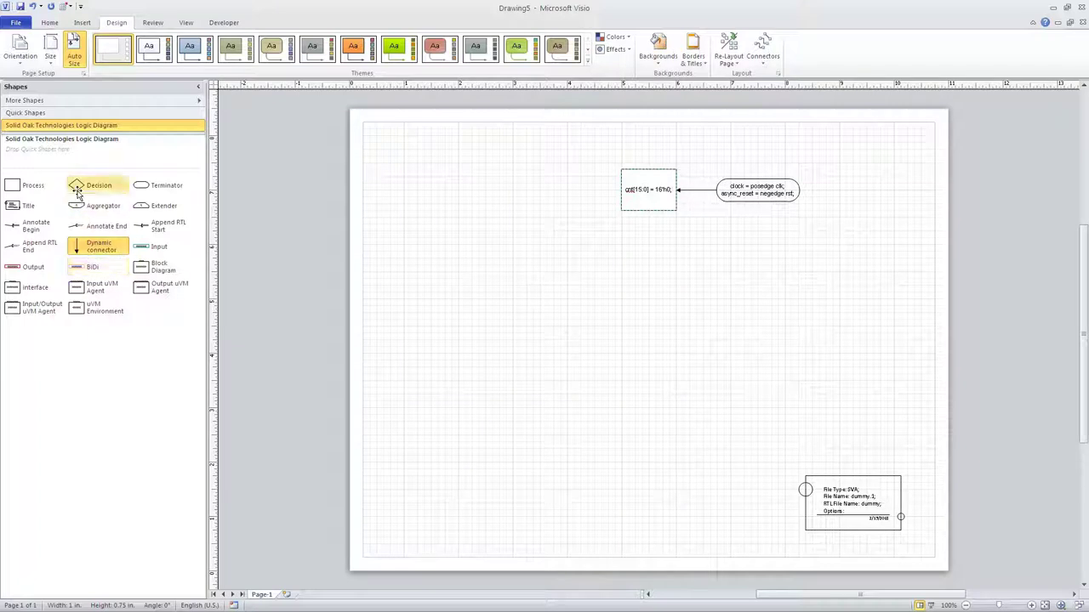
# Stack three Decision shapes in a column below the cnt[15:0] process box.
pyautogui.moveTo(75, 187); pyautogui.dragTo(651, 256)
pyautogui.moveTo(76, 187); pyautogui.dragTo(647, 319)
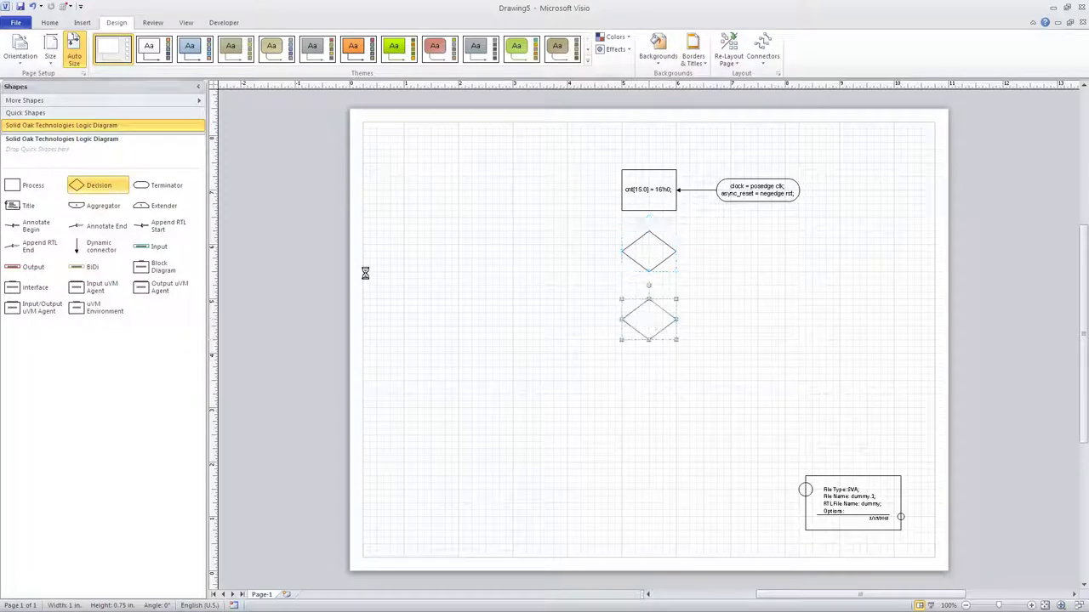
pyautogui.moveTo(75, 189); pyautogui.dragTo(649, 399)
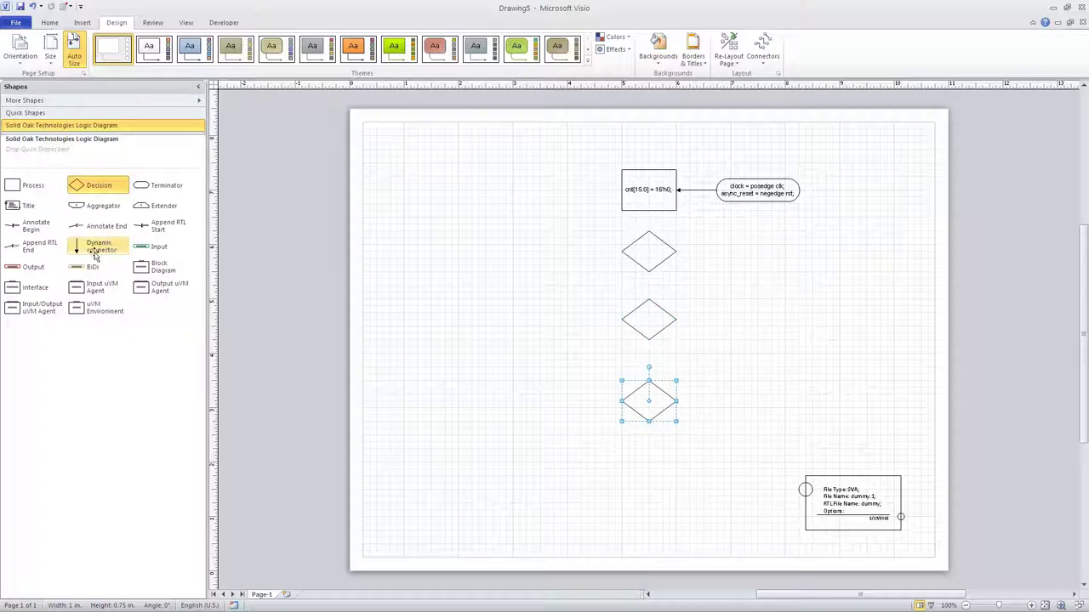
# Connect the cnt[15:0] process box to the first decision and label that decision "en".
pyautogui.moveTo(85, 246); pyautogui.dragTo(649, 222)
pyautogui.doubleClick(647, 247)
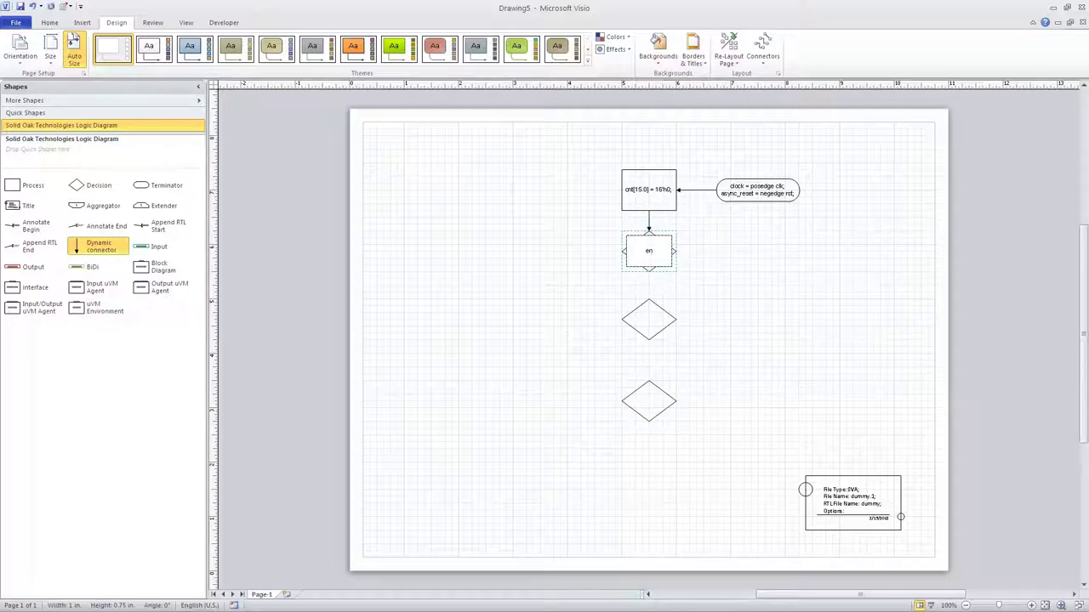
pyautogui.click(554, 287)
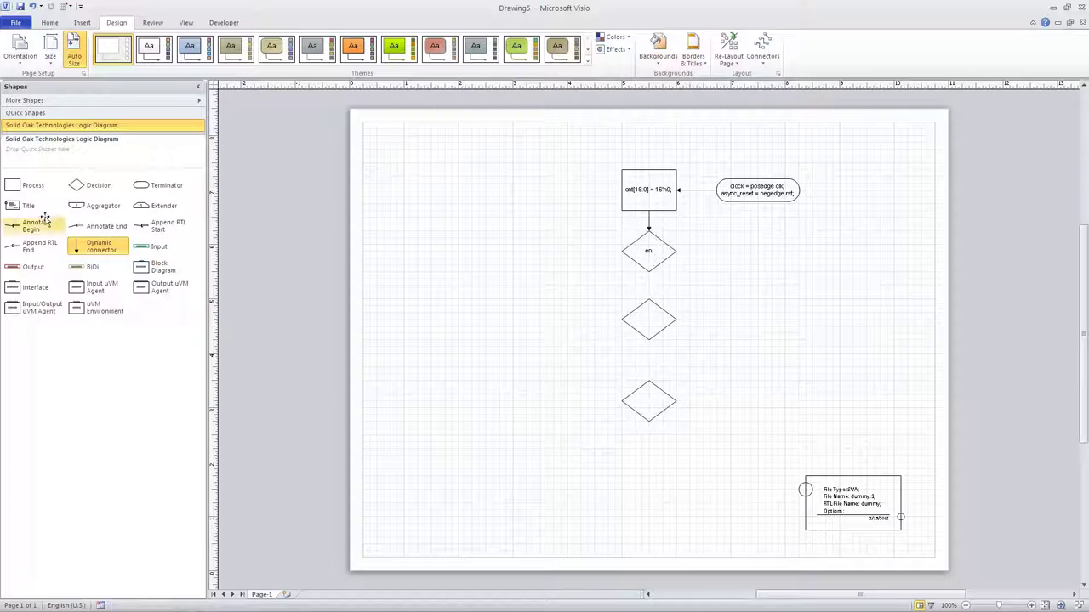
# Add a Process box to the right of the en decision, connect en to it, and enter "cnt = cnt;".
pyautogui.moveTo(33, 186); pyautogui.dragTo(738, 256)
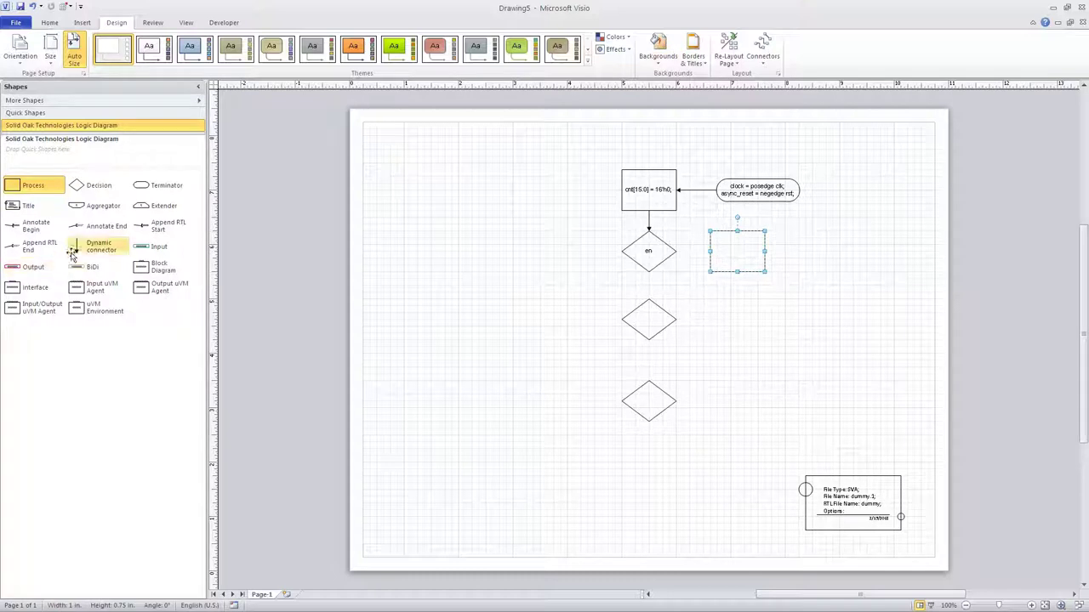
pyautogui.moveTo(79, 252); pyautogui.dragTo(677, 253)
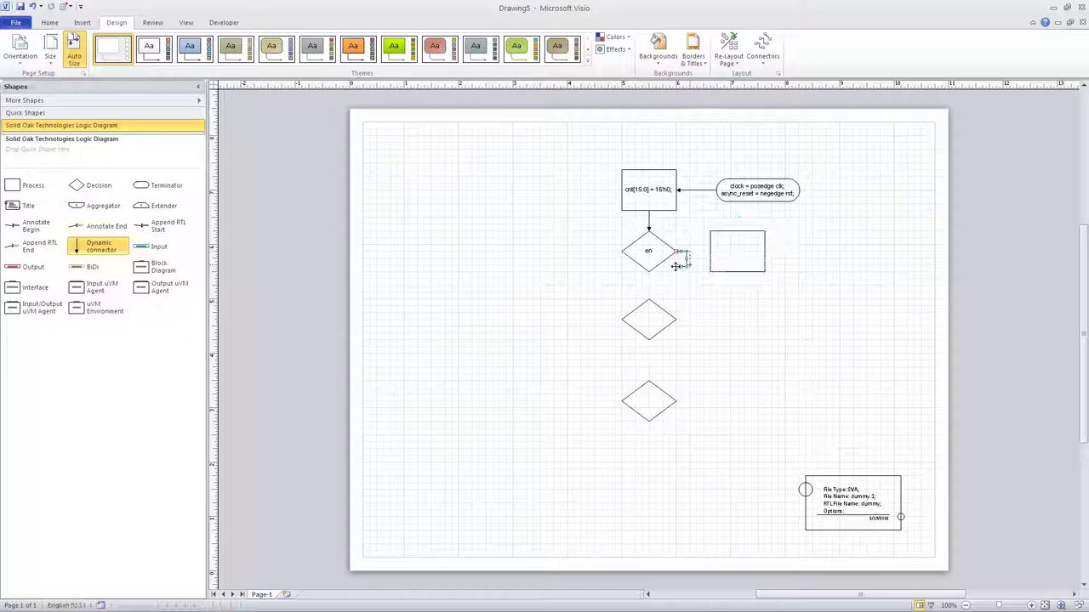
pyautogui.click(735, 253)
pyautogui.write('cnt = cnt;')
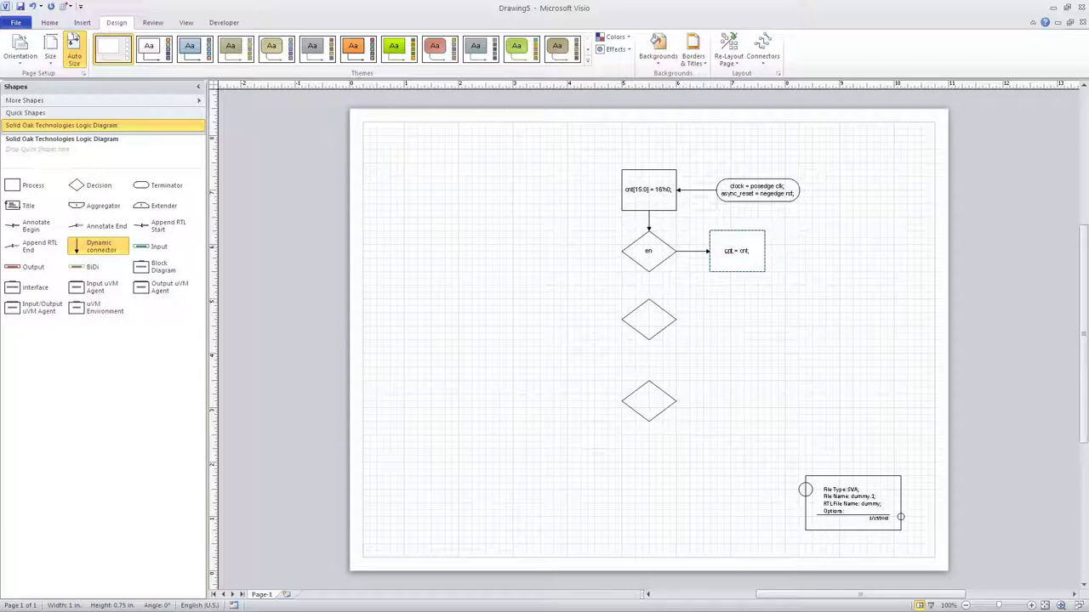
pyautogui.click(736, 274)
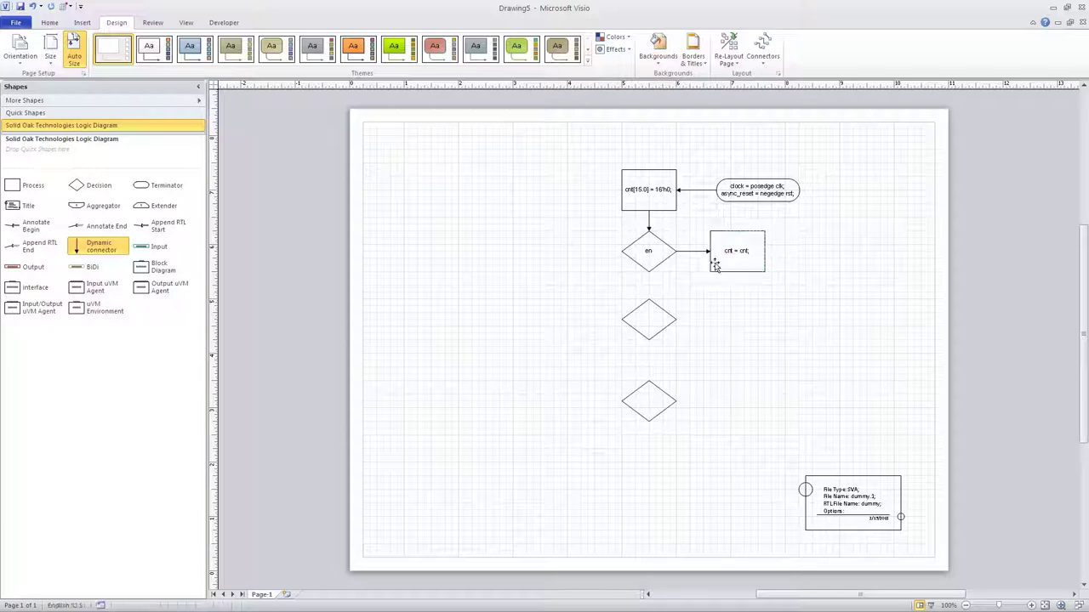
# Label the en decision's right branch N and connect en to the second decision with a branch labelled Y.
pyautogui.doubleClick(694, 251)
pyautogui.click(704, 308)
pyautogui.moveTo(80, 249); pyautogui.dragTo(649, 287)
pyautogui.doubleClick(649, 289)
pyautogui.write('Y')
pyautogui.click(645, 317)
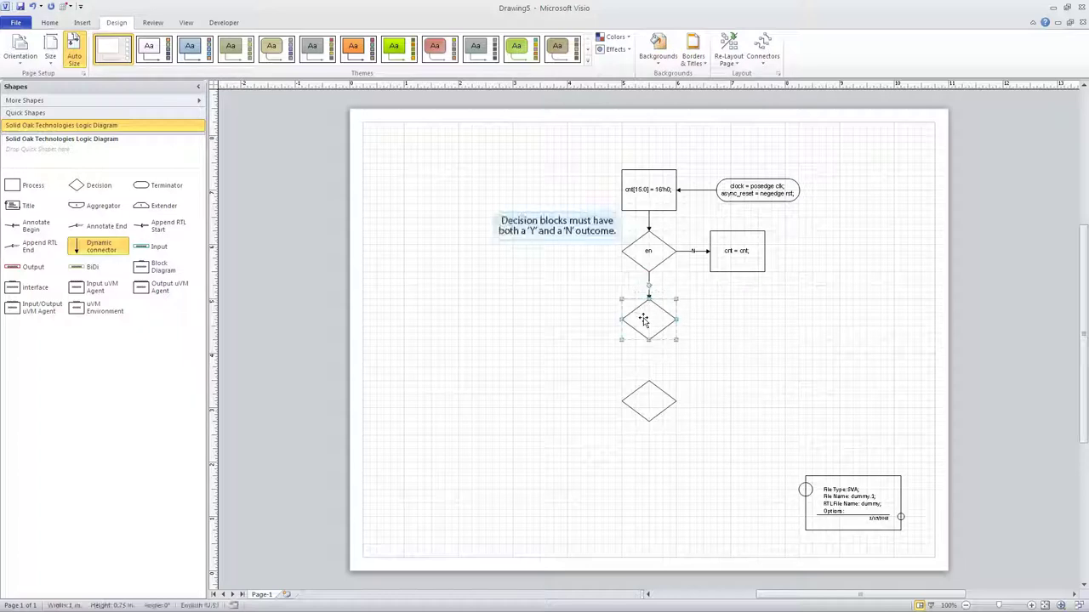
# Label the second decision "up".
pyautogui.doubleClick(650, 319)
pyautogui.write('up')
pyautogui.click(722, 338)
# Add a Process box to the left of the up decision, connect up to it, and enter "cnt = cnt + 1'b1;".
pyautogui.moveTo(18, 204); pyautogui.dragTo(568, 322)
pyautogui.moveTo(78, 248); pyautogui.dragTo(619, 334)
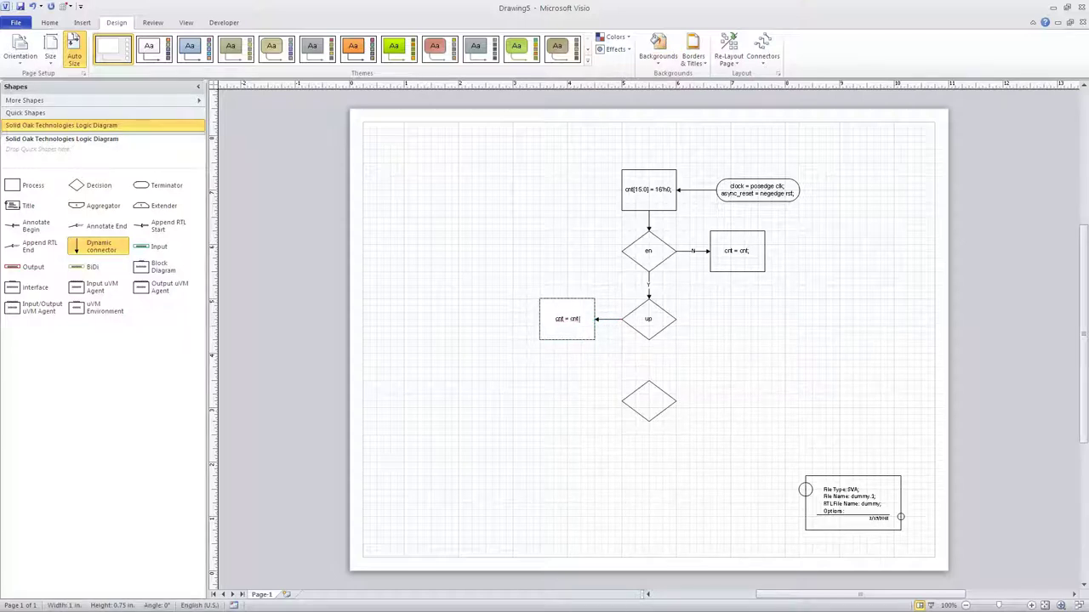
pyautogui.write("+ 1'b1;")
pyautogui.click(536, 375)
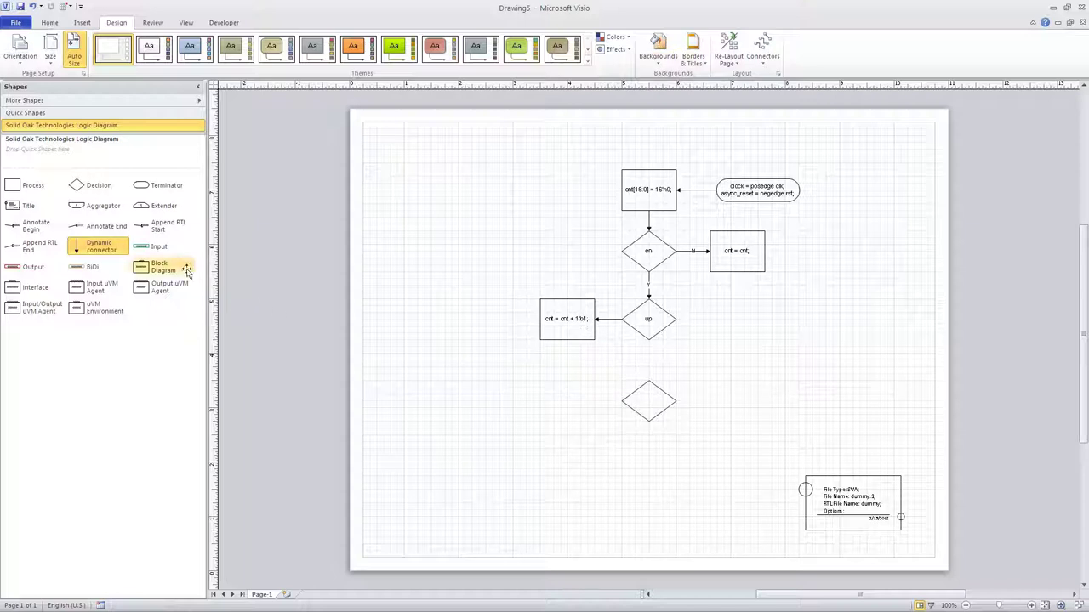
# Connect the up decision to the third decision, labelling up's left branch Y and its downward branch N.
pyautogui.moveTo(77, 246); pyautogui.dragTo(649, 381)
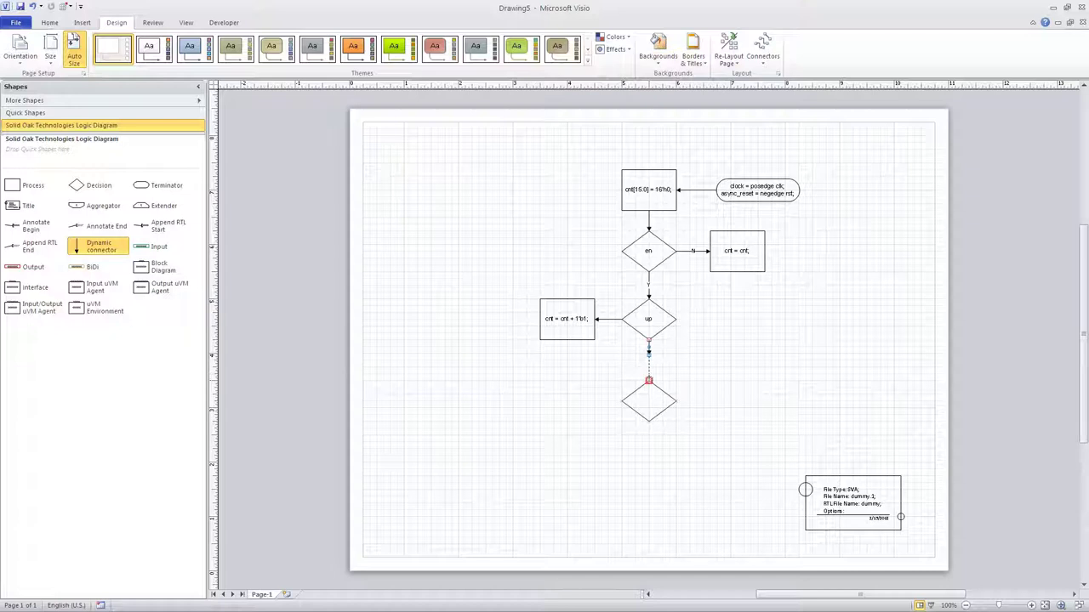
pyautogui.doubleClick(609, 319)
pyautogui.doubleClick(649, 361)
pyautogui.click(706, 371)
# Label the third decision "dn".
pyautogui.doubleClick(649, 402)
pyautogui.write('dn')
pyautogui.click(587, 420)
# Add a Process box to the left of the dn decision, connect dn to it labelled Y, and enter "cnt = cnt - 1'b1;".
pyautogui.moveTo(14, 184); pyautogui.dragTo(572, 407)
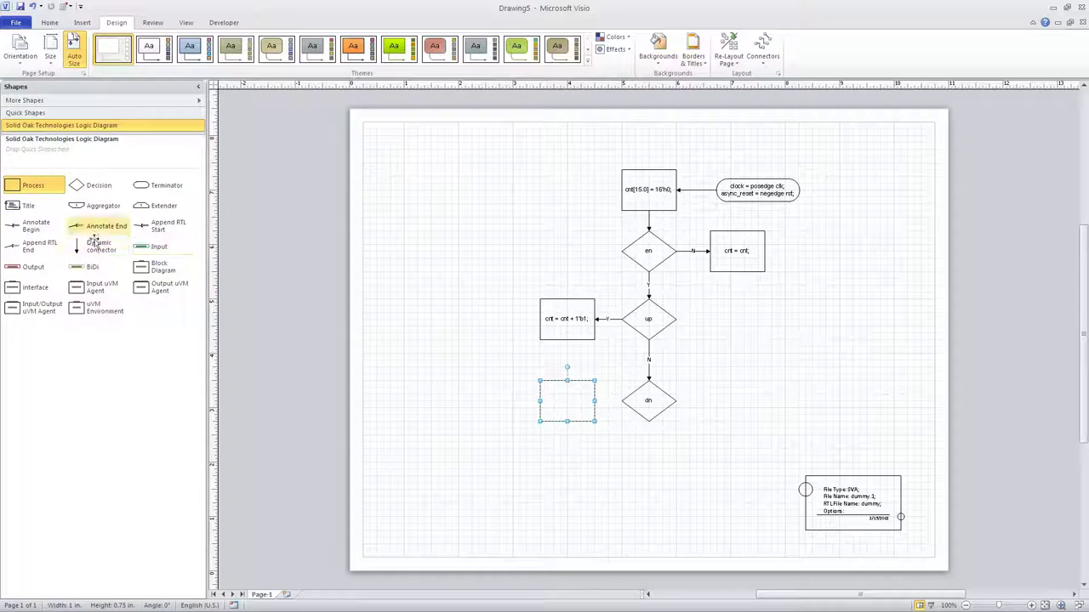
pyautogui.moveTo(85, 247); pyautogui.dragTo(618, 413)
pyautogui.doubleClick(608, 402)
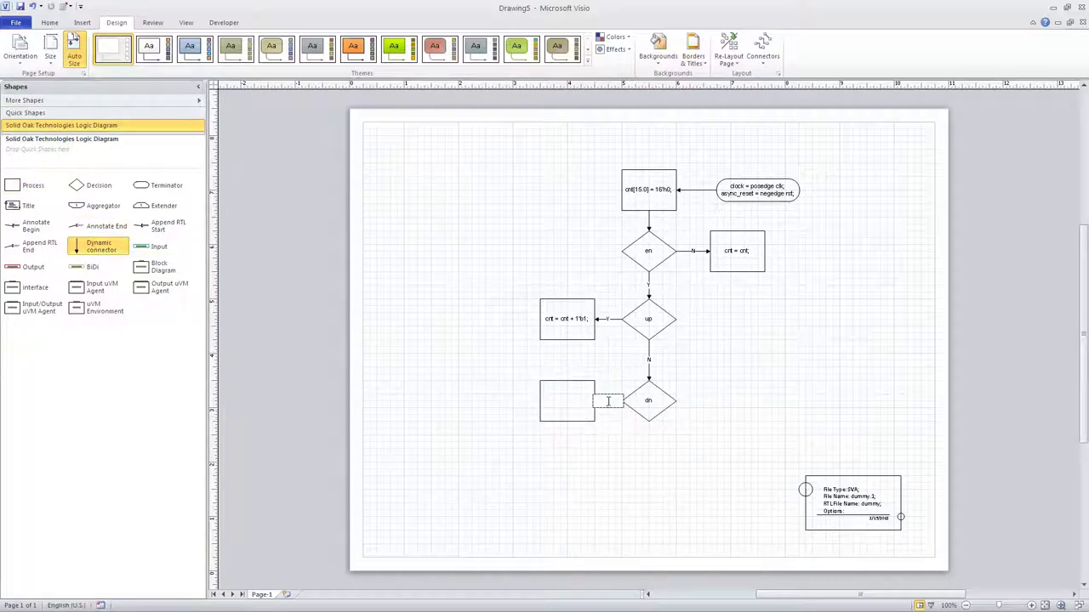
pyautogui.doubleClick(572, 404)
pyautogui.write('cnt = cnt')
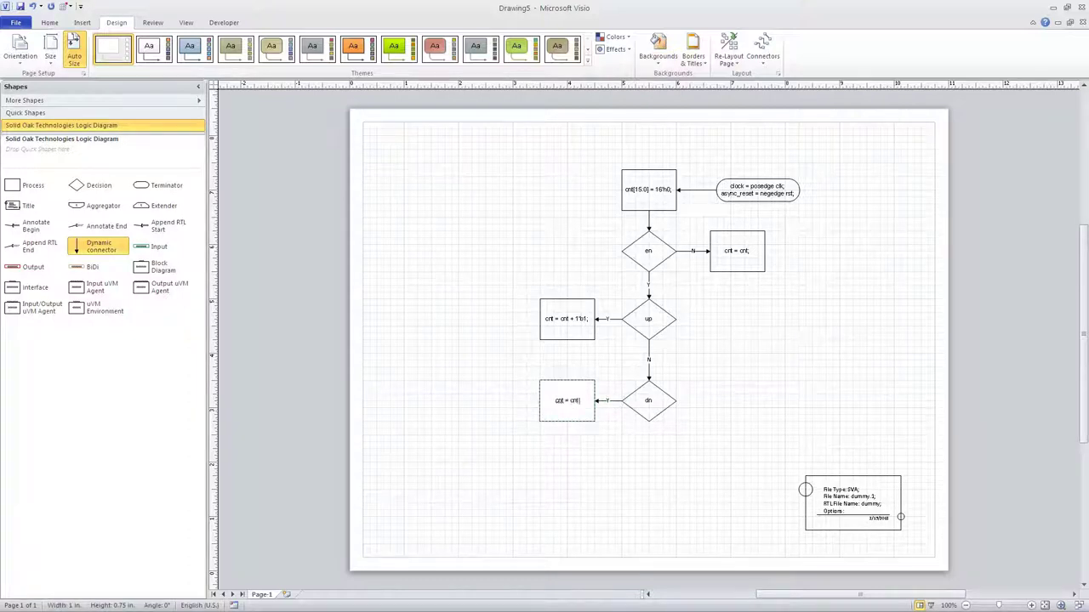
pyautogui.write(" - 1'b1;")
pyautogui.click(655, 369)
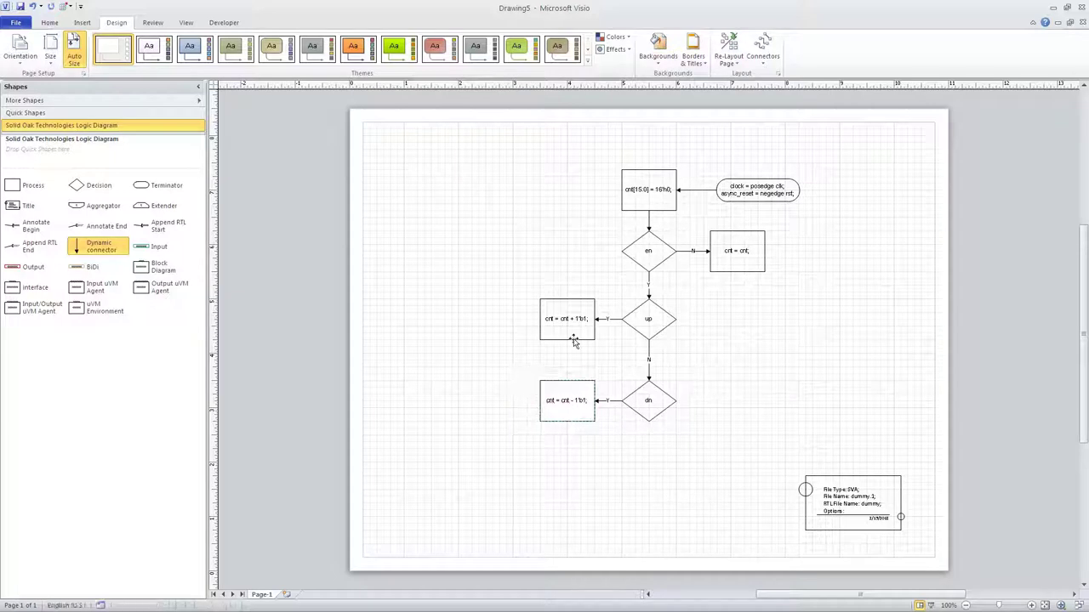
# Add a Process box containing "cnt = cnt;" below the dn decision and connect dn to it with a branch labelled N.
pyautogui.moveTo(14, 184); pyautogui.dragTo(652, 477)
pyautogui.moveTo(95, 247); pyautogui.dragTo(649, 448)
pyautogui.click(647, 468)
pyautogui.write('cnt = cnt;')
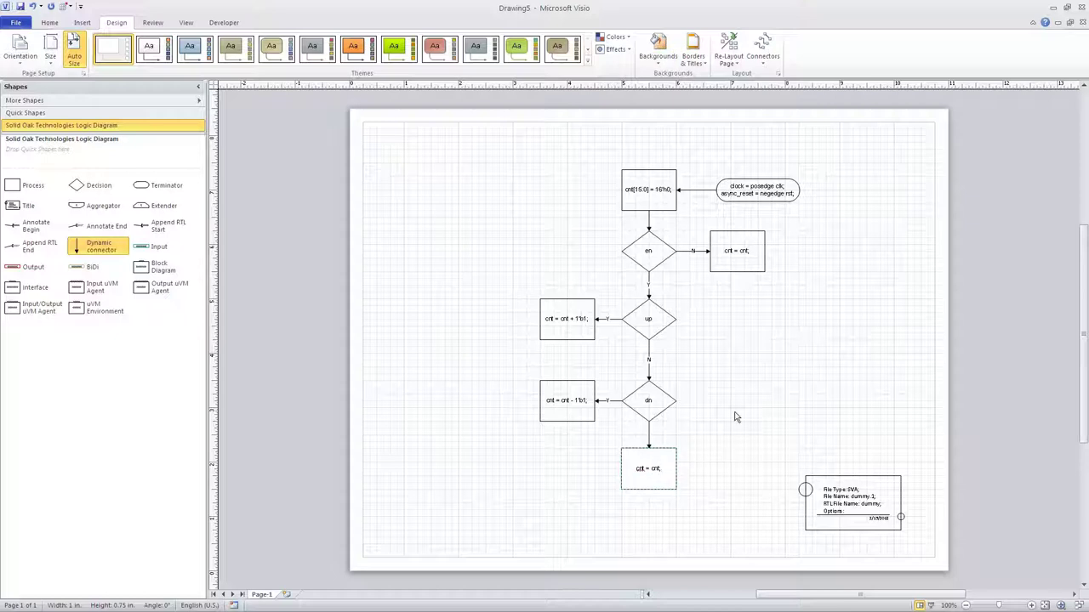
pyautogui.click(728, 418)
pyautogui.doubleClick(649, 432)
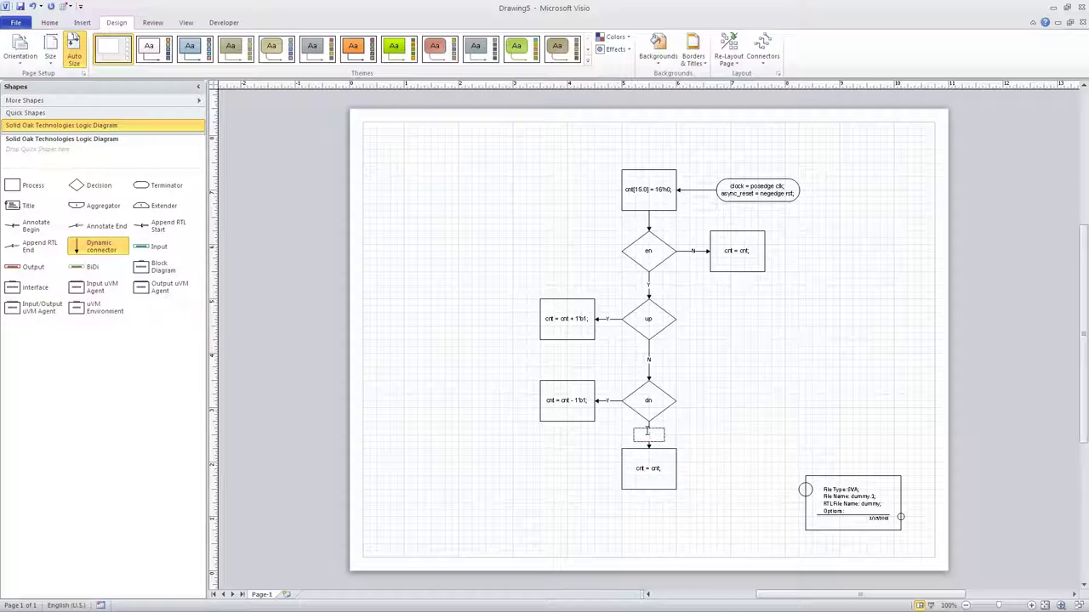
pyautogui.press('Escape')
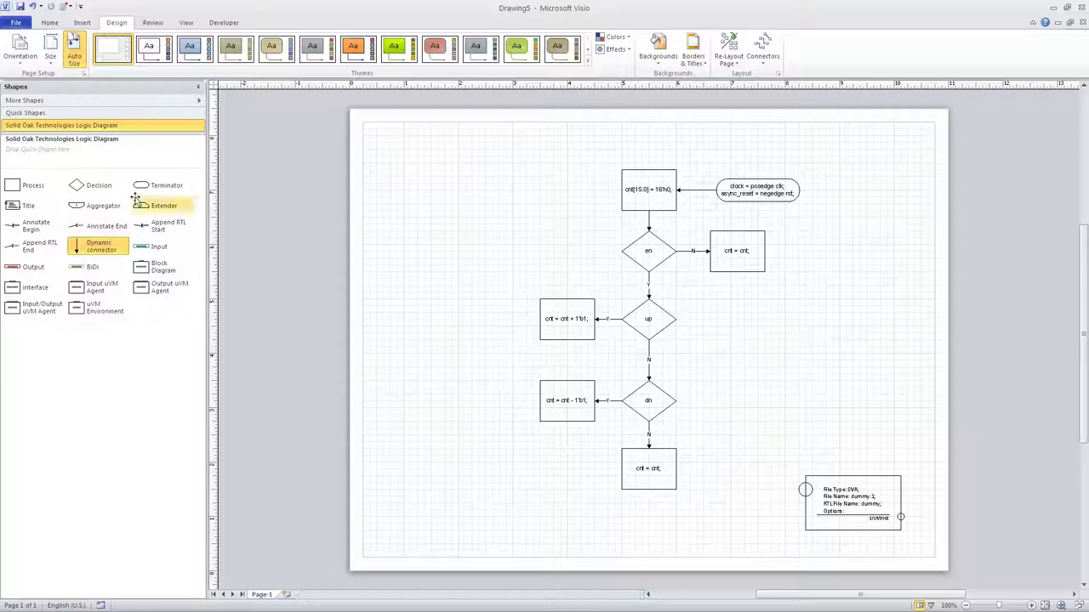
# Place an Aggregator to the left of the cnt[15:0] reset box and connect it to that box.
pyautogui.moveTo(85, 207); pyautogui.dragTo(541, 191)
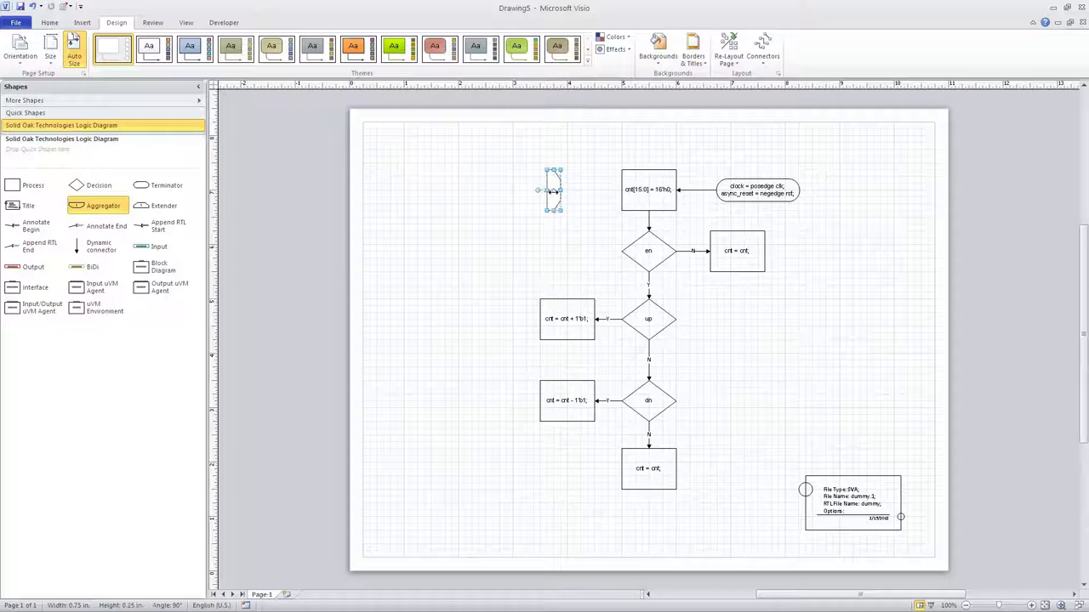
pyautogui.moveTo(560, 197); pyautogui.dragTo(587, 197)
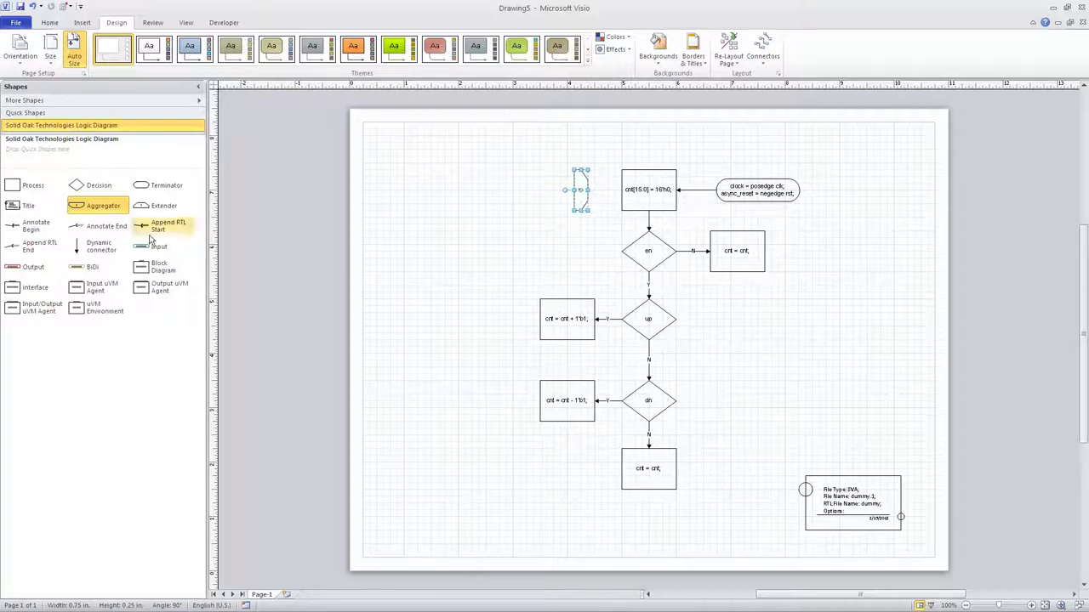
pyautogui.moveTo(98, 247); pyautogui.dragTo(589, 204)
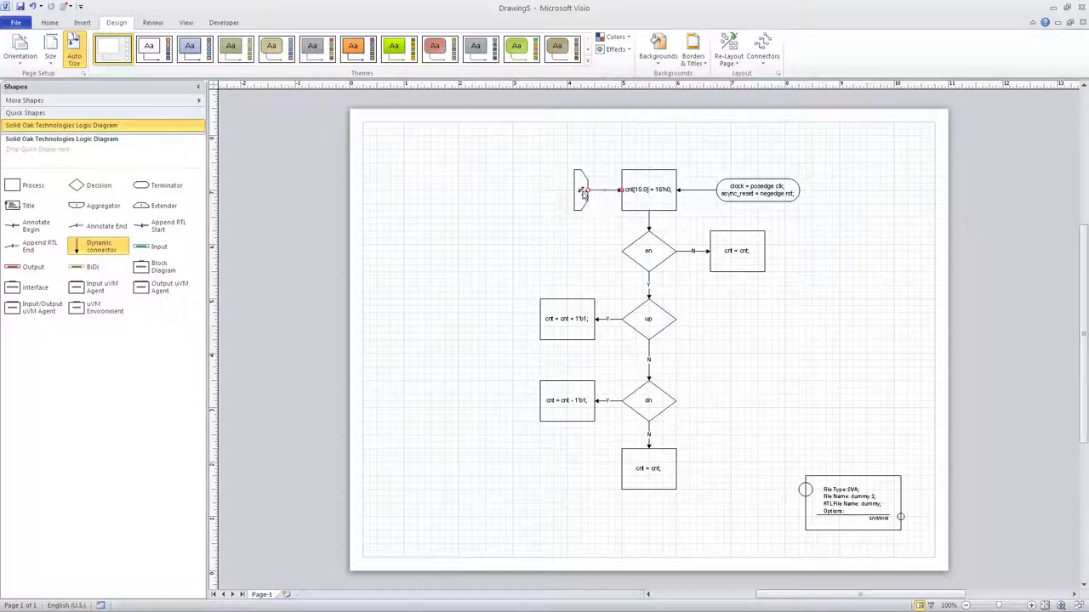
pyautogui.click(582, 192)
pyautogui.click(517, 256)
# Add a second Aggregator beneath the lowest Process box and connect both "cnt = cnt;" boxes to it.
pyautogui.moveTo(74, 209)
pyautogui.mouseDown()
pyautogui.moveTo(418, 420)
pyautogui.moveTo(622, 521)
pyautogui.moveTo(649, 516)
pyautogui.mouseUp()
pyautogui.click(98, 247)
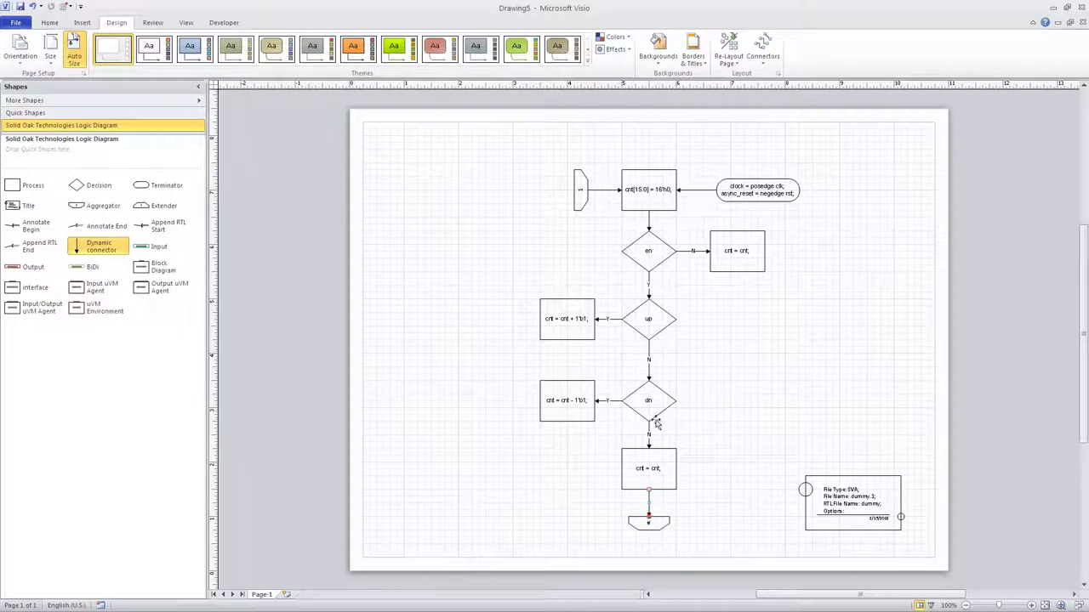
pyautogui.click(74, 247)
pyautogui.moveTo(736, 272); pyautogui.dragTo(663, 515)
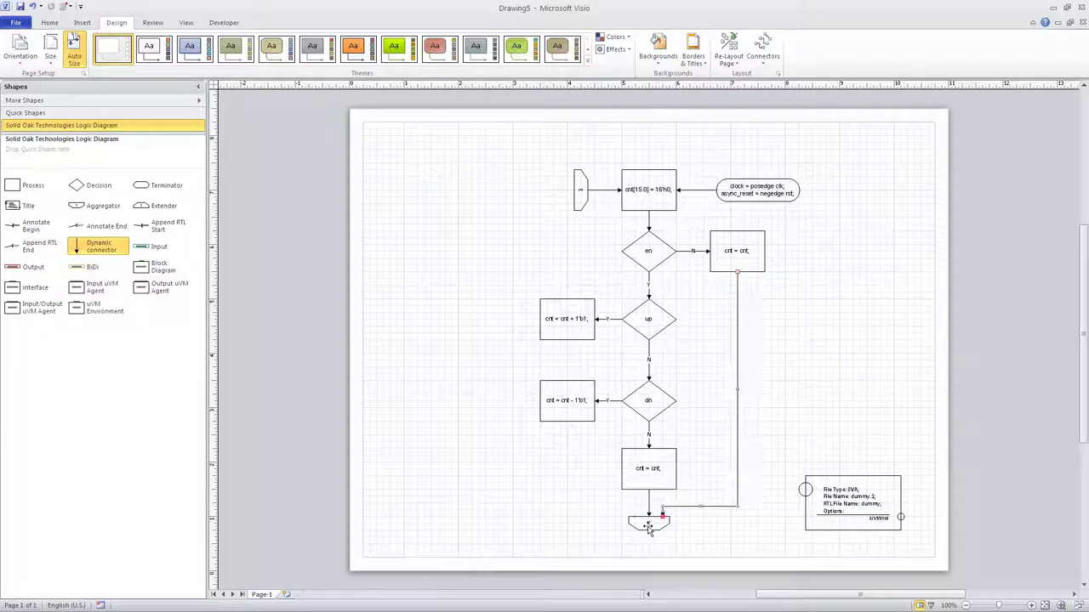
# Connect the decrement and increment Process boxes to the Aggregator at the bottom of the flowchart.
pyautogui.click(651, 525)
pyautogui.press('Escape')
pyautogui.click(583, 197)
pyautogui.moveTo(74, 248); pyautogui.dragTo(642, 517)
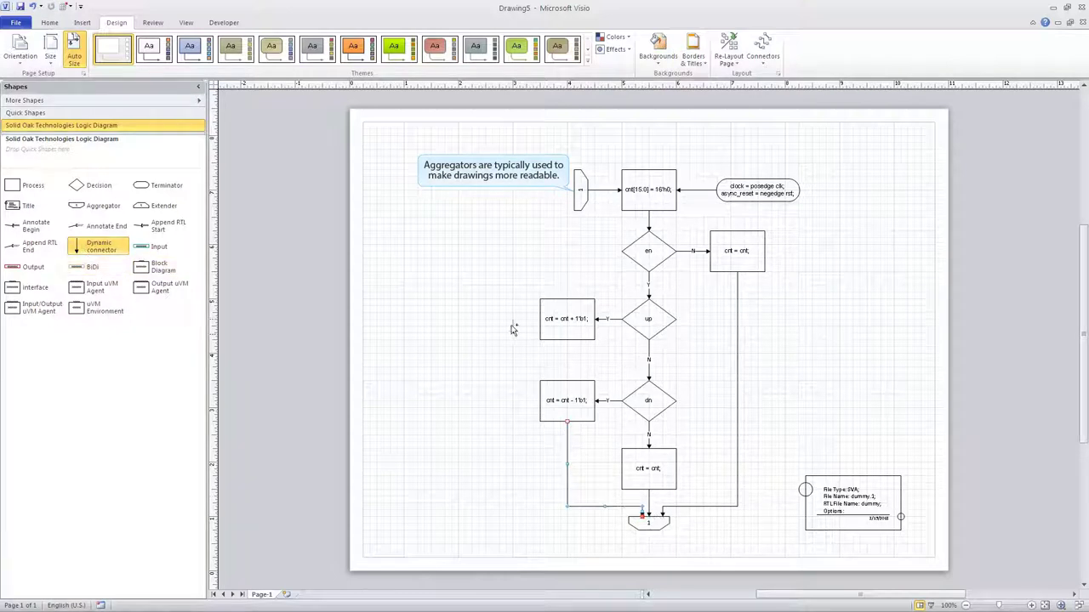
pyautogui.moveTo(535, 331); pyautogui.dragTo(642, 516)
# Reroute the increment and decrement connectors so they run separately and enter the bottom Aggregator at different points.
pyautogui.click(568, 474)
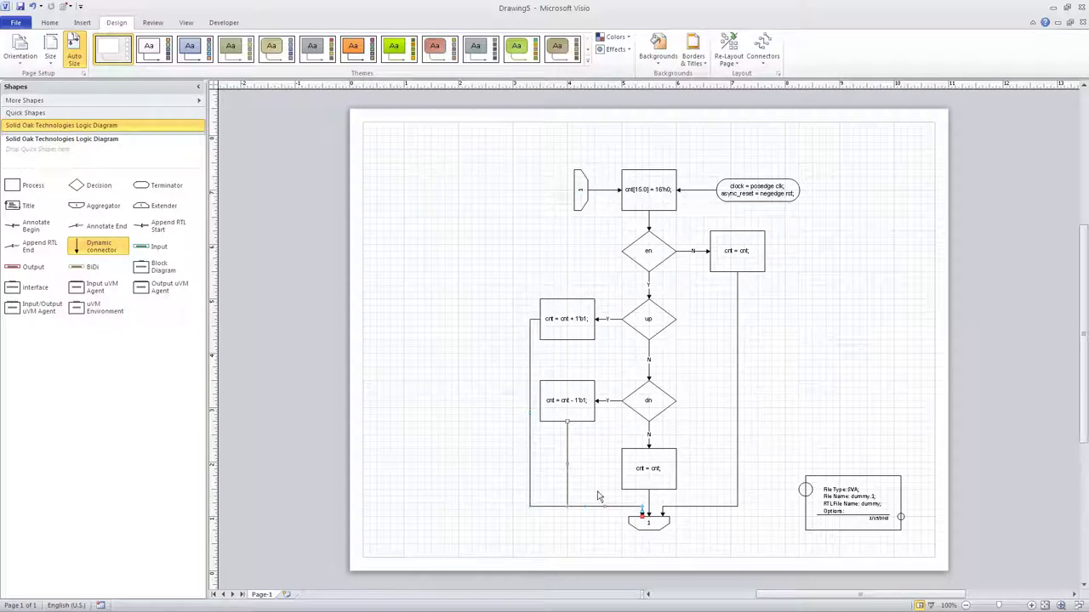
pyautogui.moveTo(603, 495); pyautogui.dragTo(603, 498)
pyautogui.moveTo(644, 516); pyautogui.dragTo(637, 516)
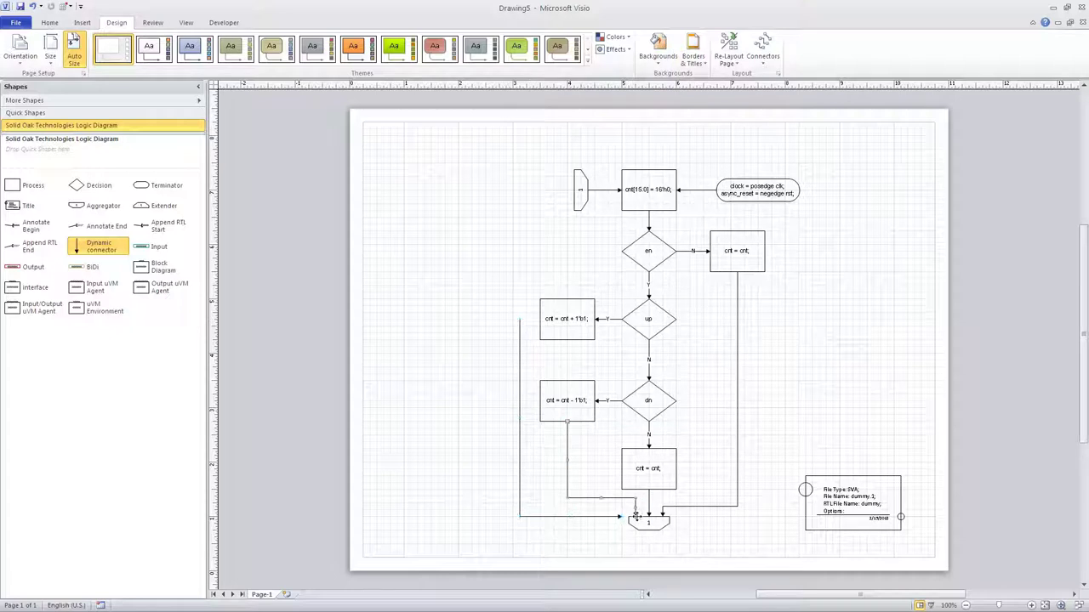
pyautogui.click(643, 511)
pyautogui.moveTo(518, 320); pyautogui.dragTo(538, 319)
pyautogui.moveTo(621, 516); pyautogui.dragTo(644, 516)
pyautogui.click(719, 415)
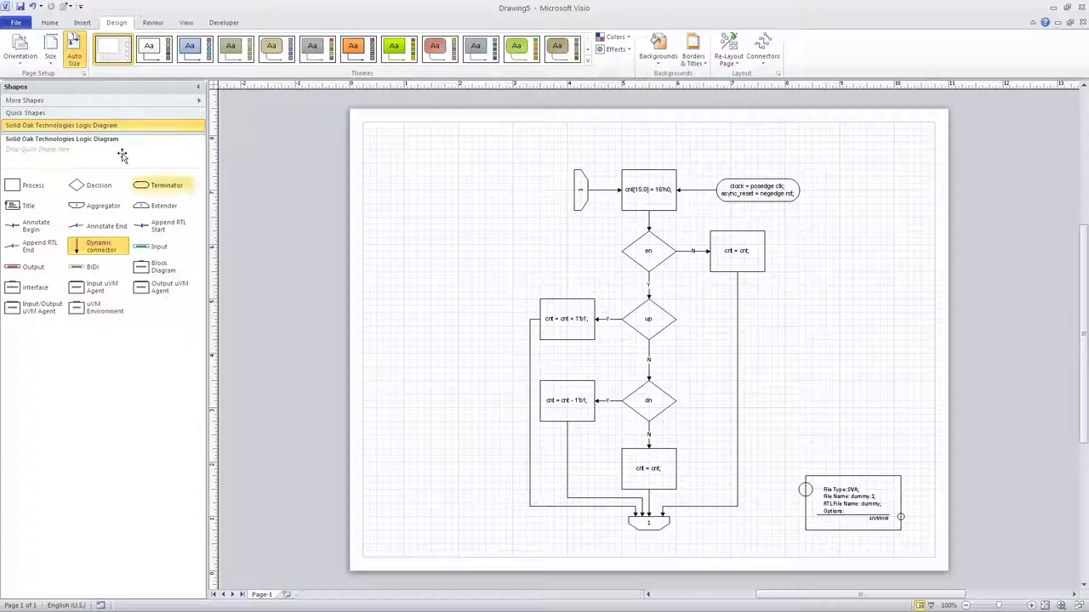
# Launch the CoverAll add-on and open its generation window from the add-on shell.
pyautogui.click(63, 6)
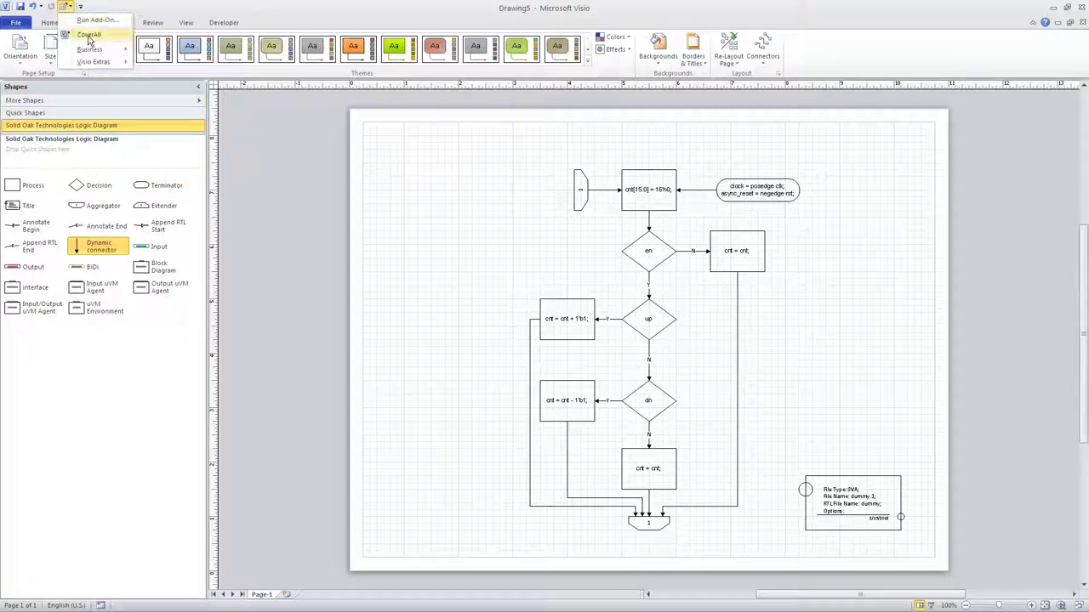
pyautogui.click(88, 37)
pyautogui.moveTo(534, 290); pyautogui.dragTo(134, 56)
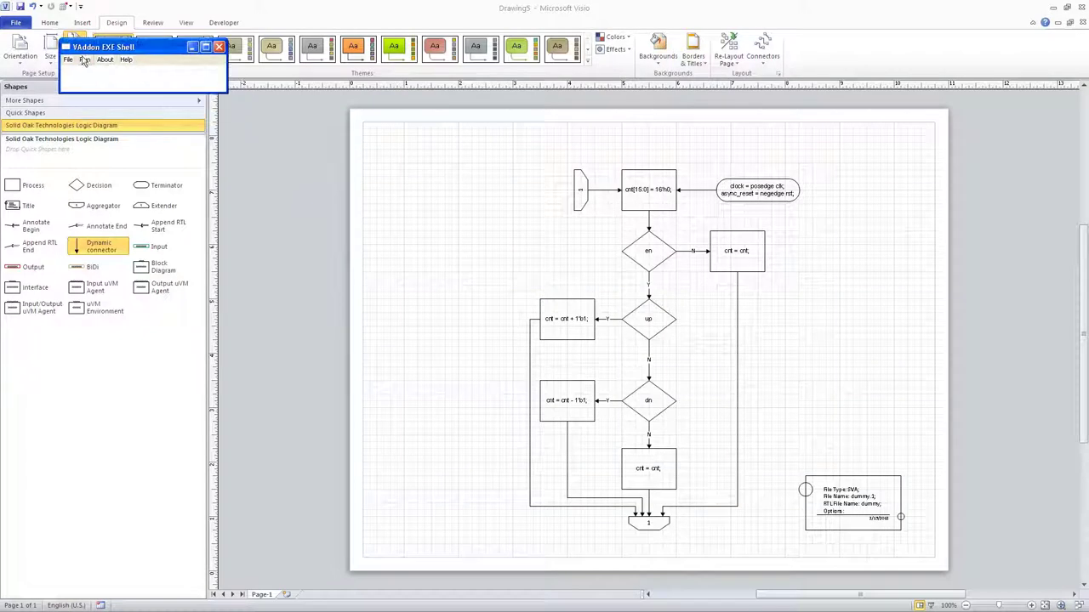
pyautogui.click(84, 60)
pyautogui.click(106, 72)
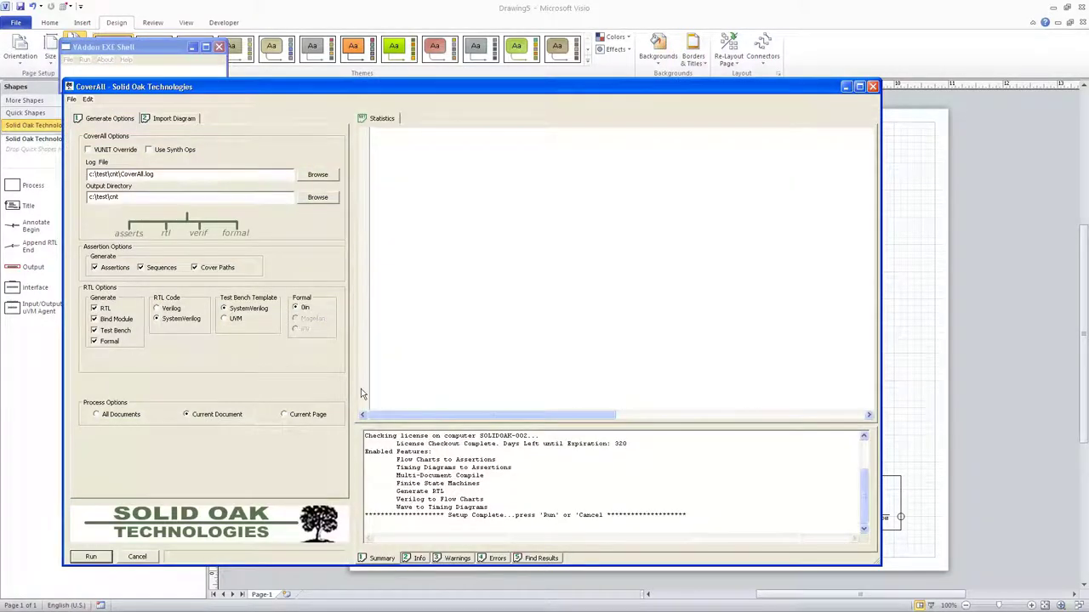
# Turn off generation of RTL, Bind Module, Test Bench and Formal, and check the log file and output directory paths.
pyautogui.click(95, 308)
pyautogui.click(95, 319)
pyautogui.click(95, 330)
pyautogui.click(95, 342)
pyautogui.moveTo(175, 173); pyautogui.dragTo(77, 172)
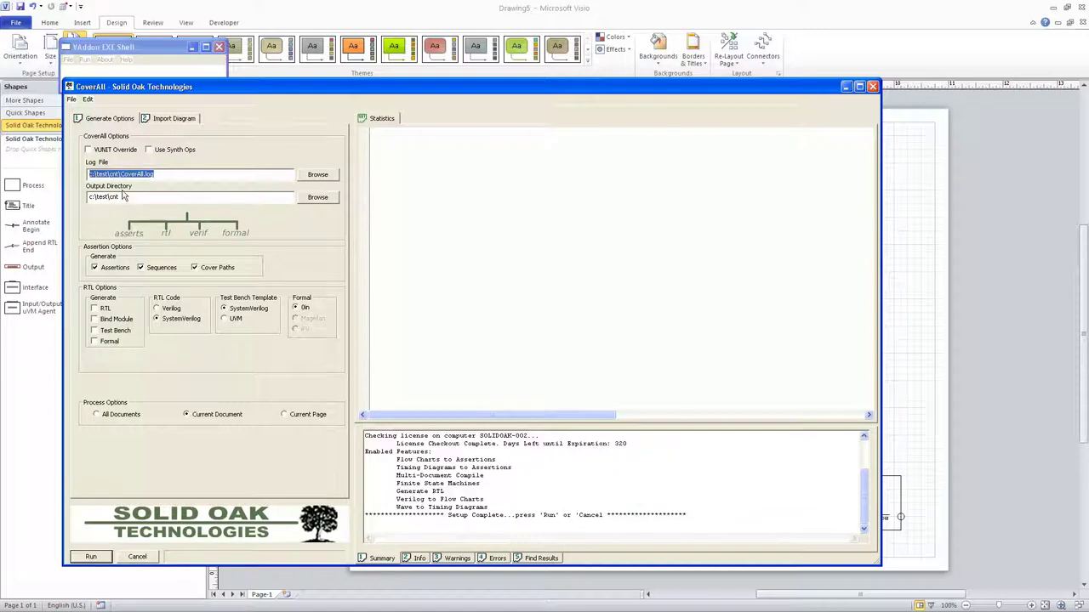
pyautogui.moveTo(120, 196); pyautogui.dragTo(78, 196)
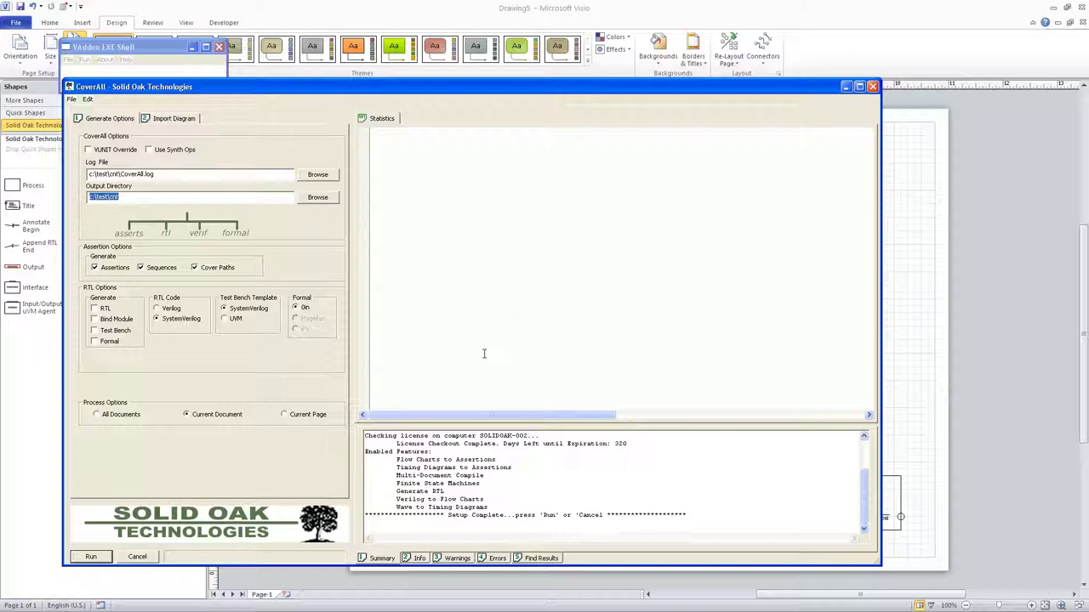
# Try to run CoverAll on the current document and inspect the reported errors.
pyautogui.click(90, 557)
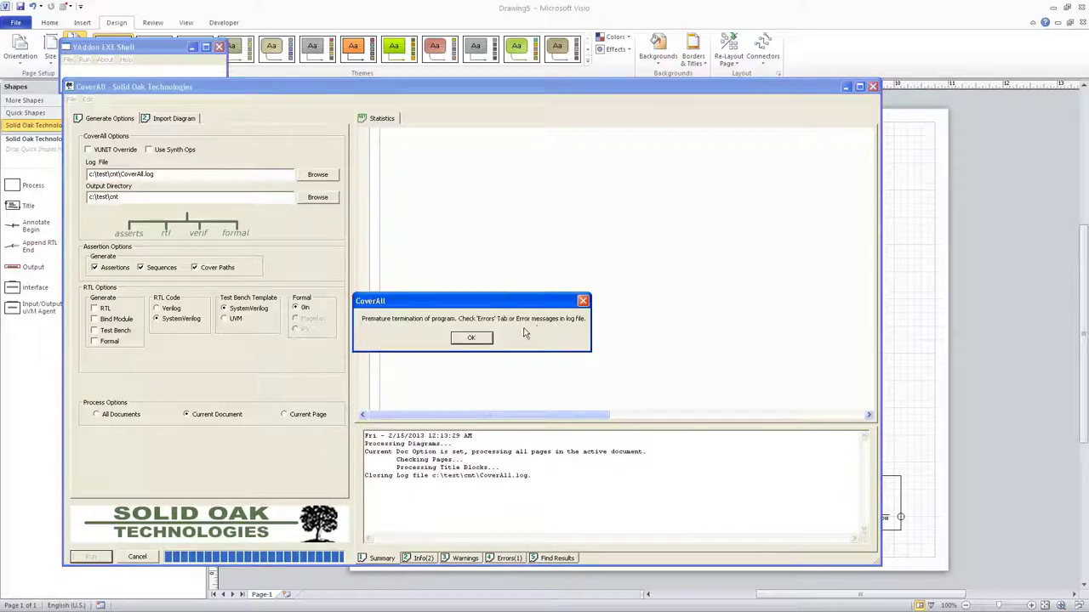
pyautogui.click(489, 339)
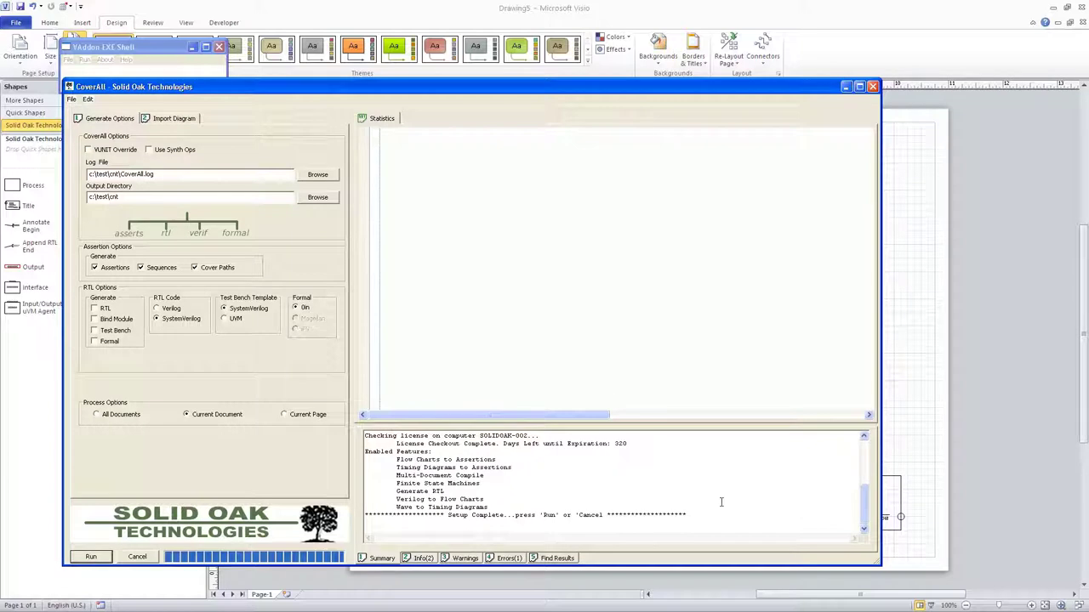
pyautogui.click(511, 560)
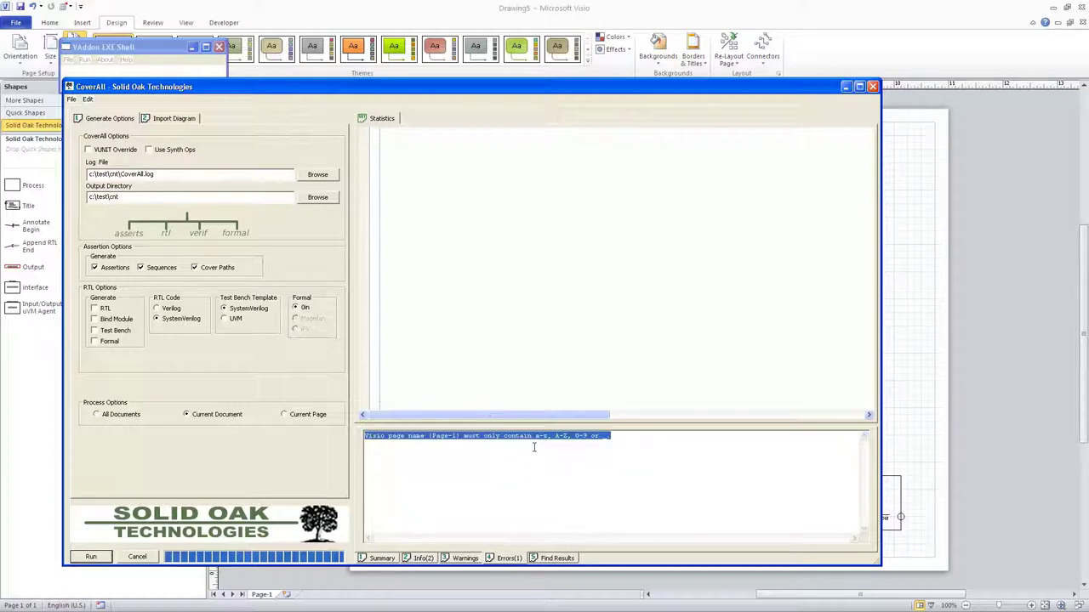
# Rename the Visio drawing page as dummy_1.
pyautogui.click(900, 338)
pyautogui.doubleClick(264, 595)
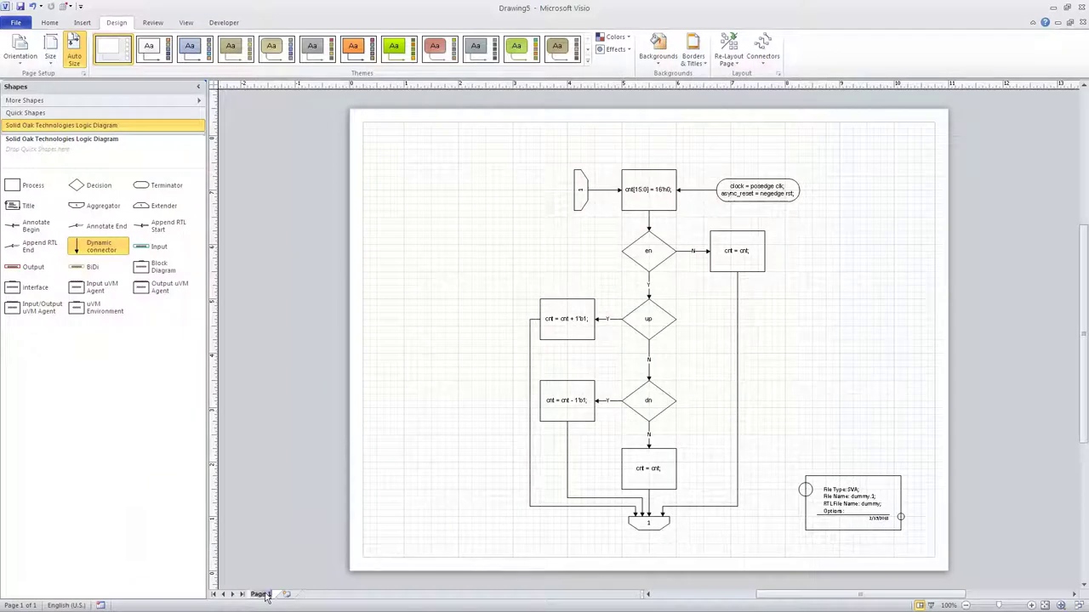
pyautogui.write('dummy')
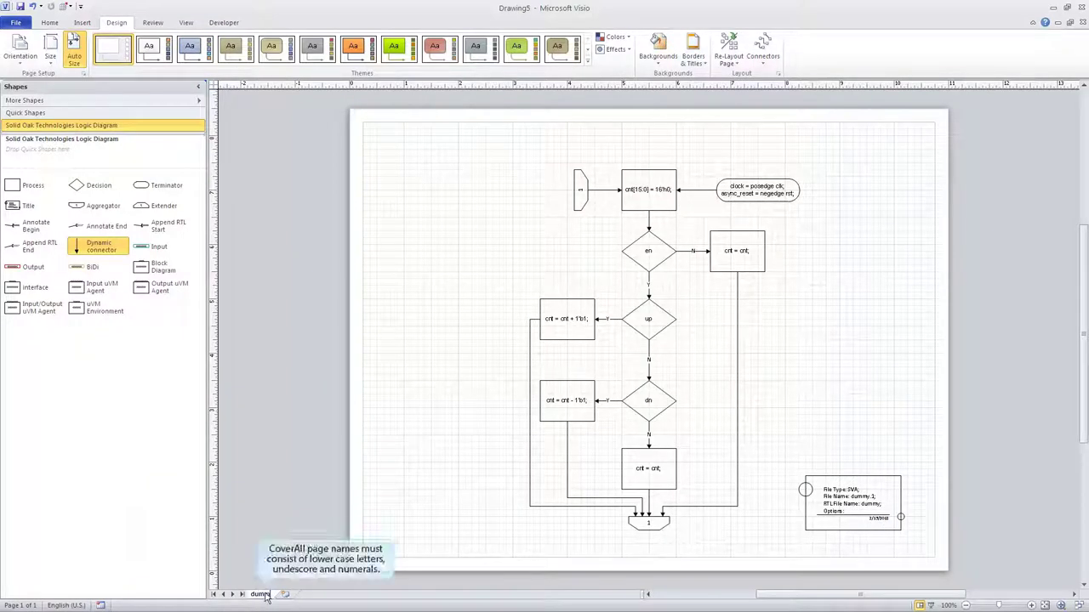
pyautogui.write('_1')
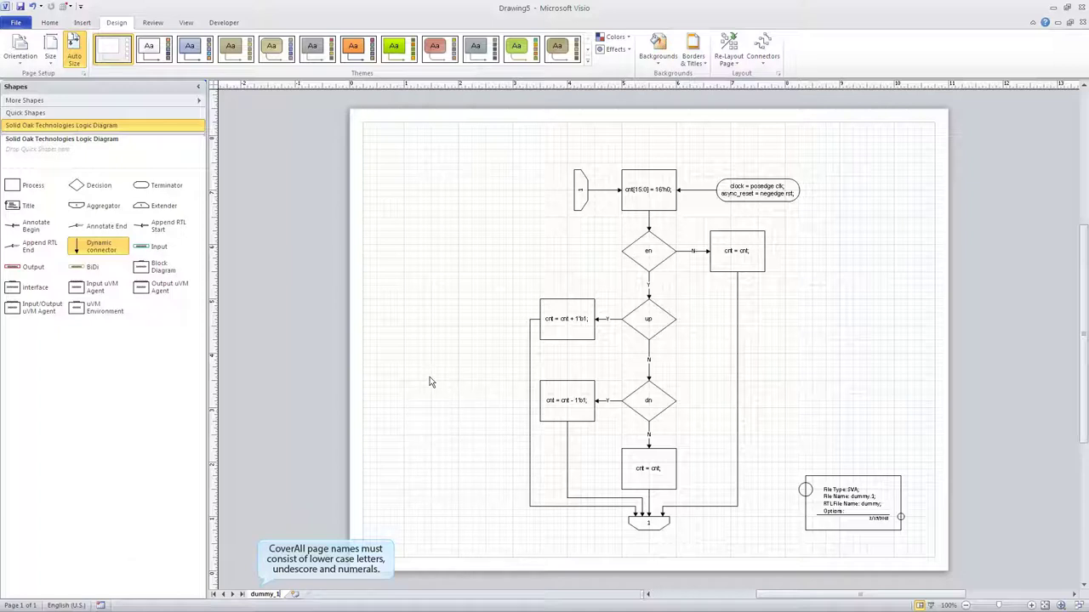
pyautogui.click(419, 448)
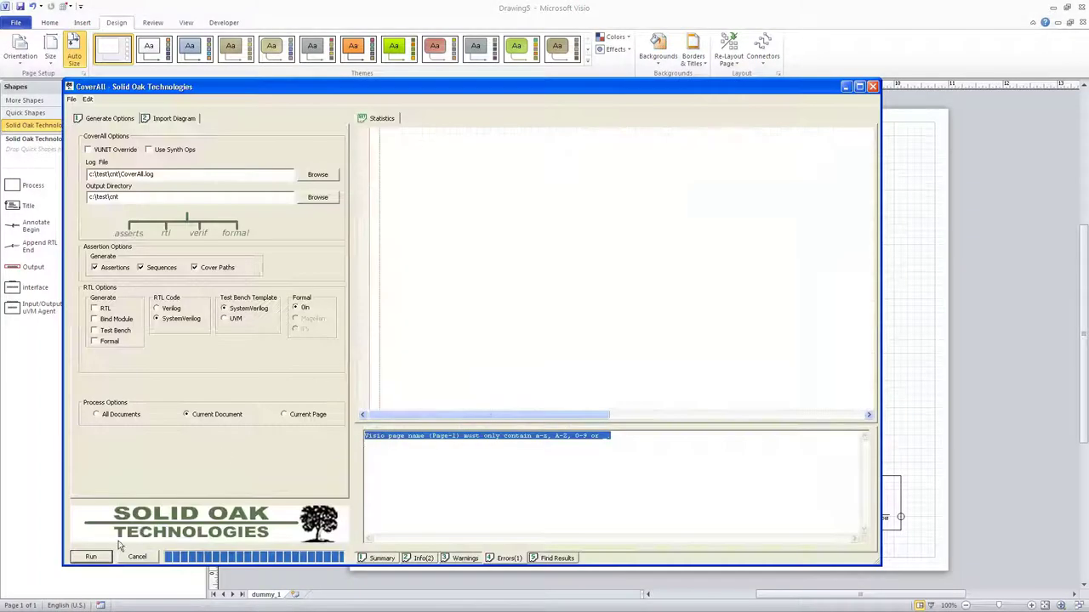
# Run CoverAll on the current document again, overwriting all existing files in the asserts directory.
pyautogui.click(91, 556)
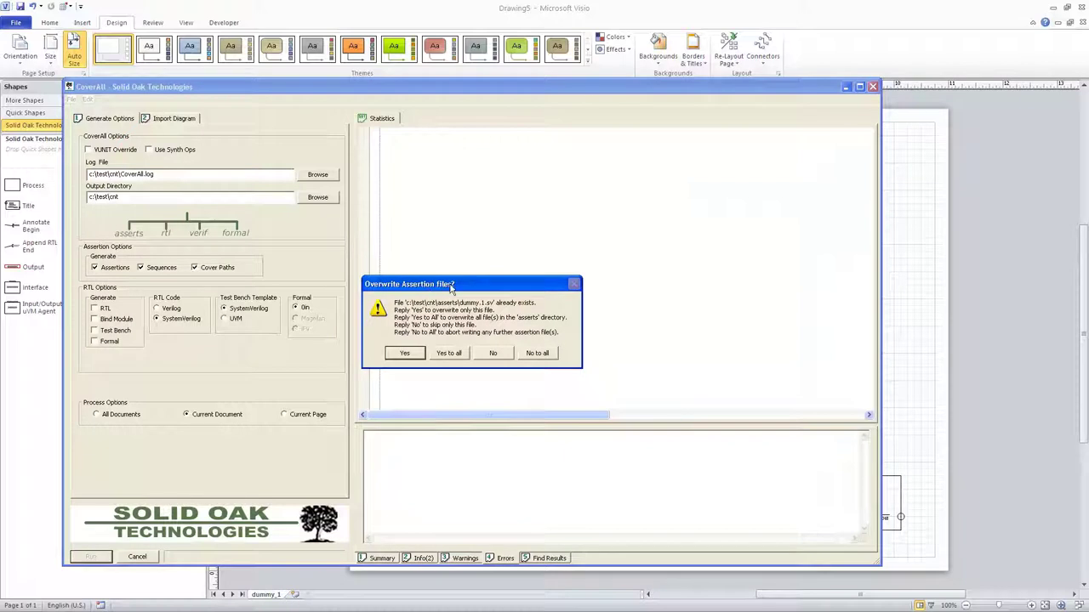
pyautogui.moveTo(451, 289); pyautogui.dragTo(466, 245)
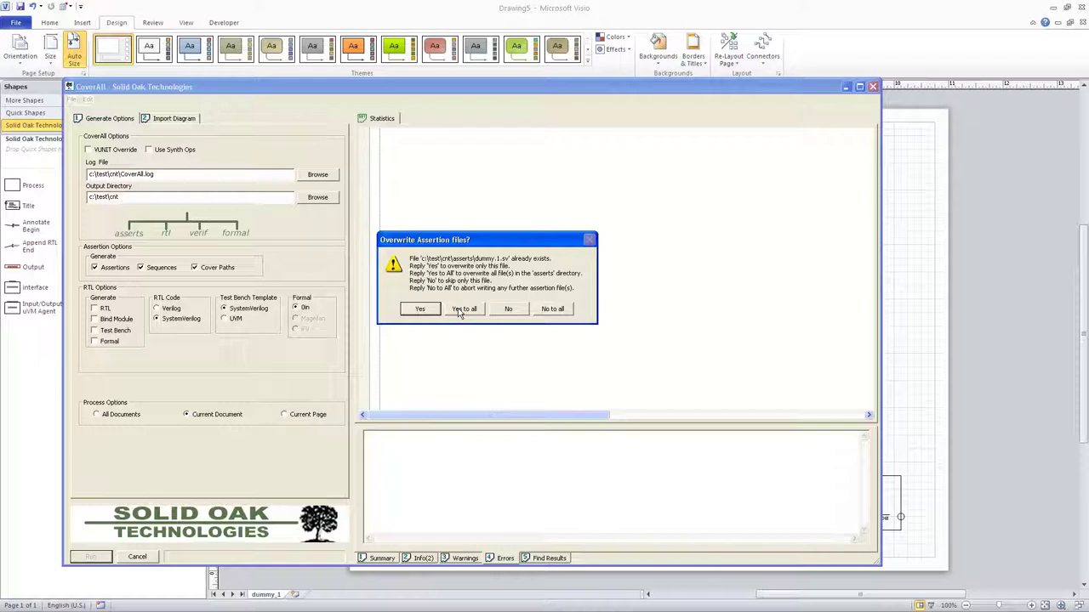
pyautogui.click(463, 309)
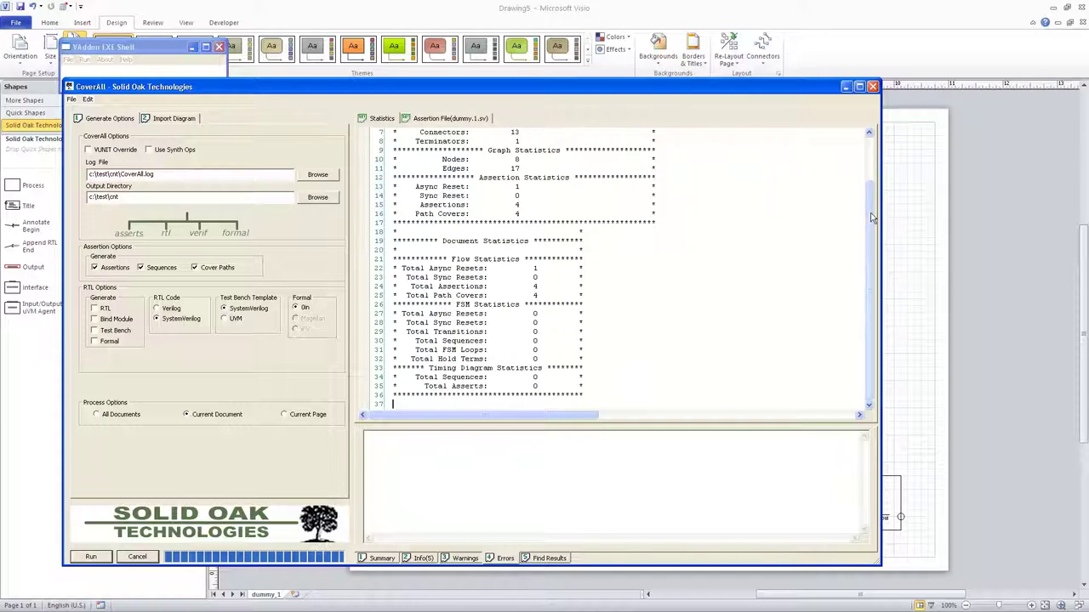
# Review the drawing and assertion statistics, and examine the generated properties and path covers in assertion file dummy.1.sv.
pyautogui.moveTo(869, 220); pyautogui.dragTo(857, 160)
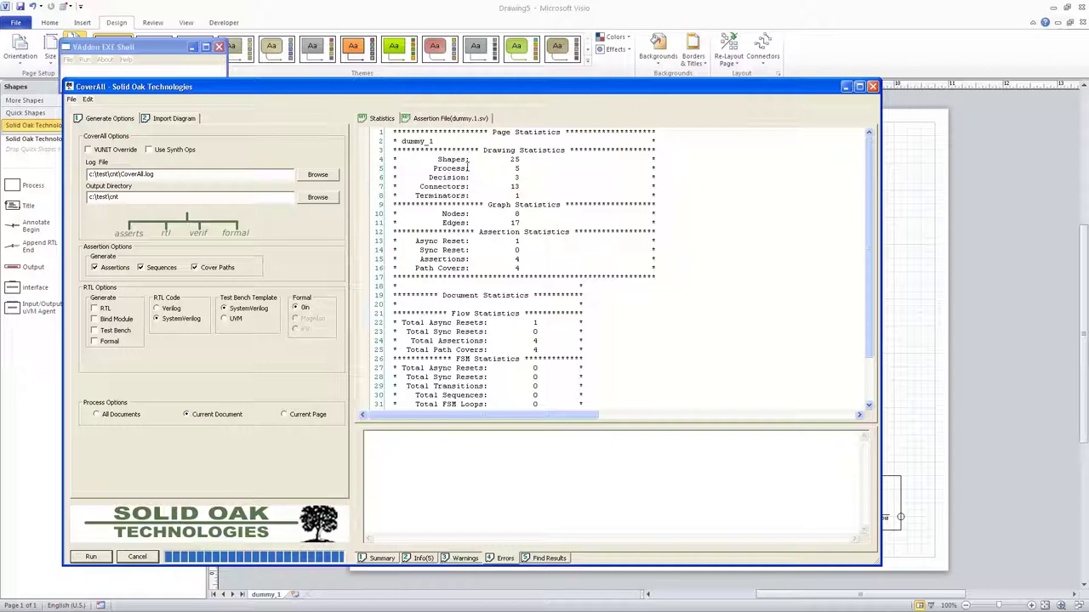
pyautogui.click(439, 119)
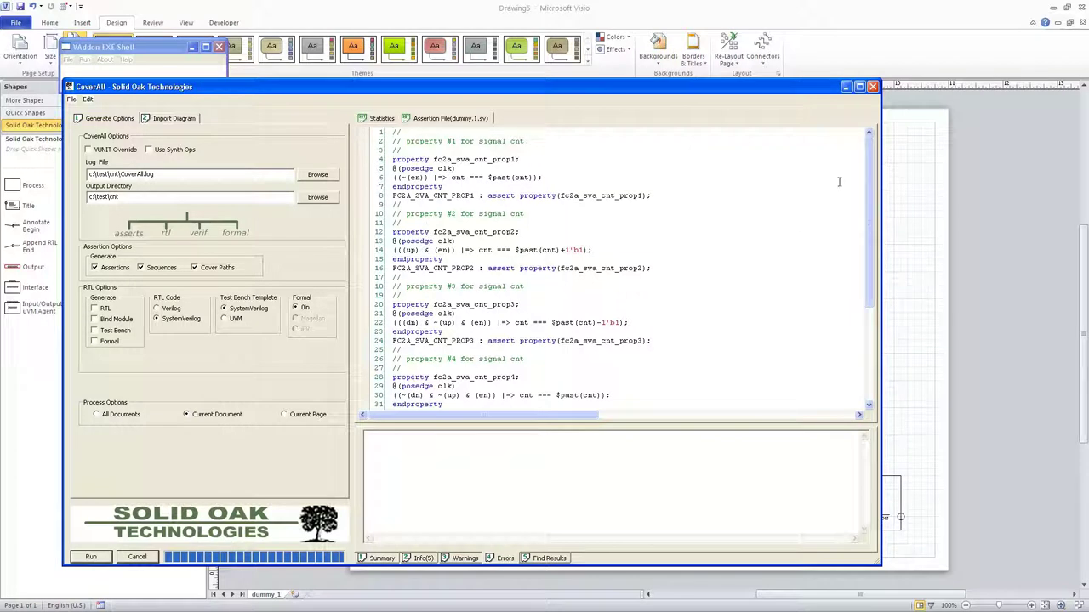
pyautogui.scroll(-5, 538, 340)
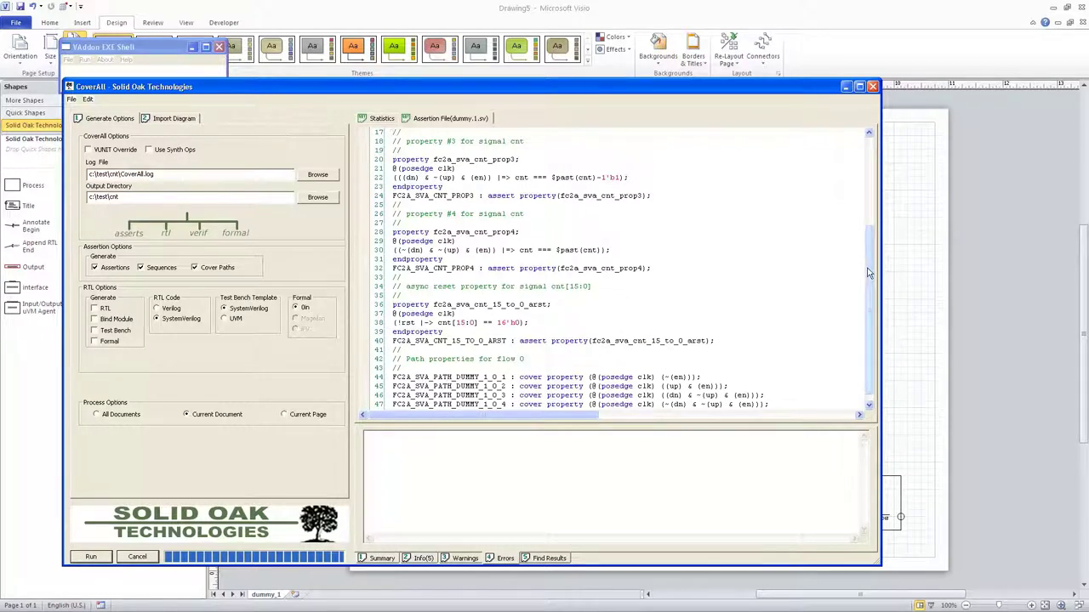
pyautogui.scroll(4, 867, 274)
pyautogui.scroll(2, 869, 163)
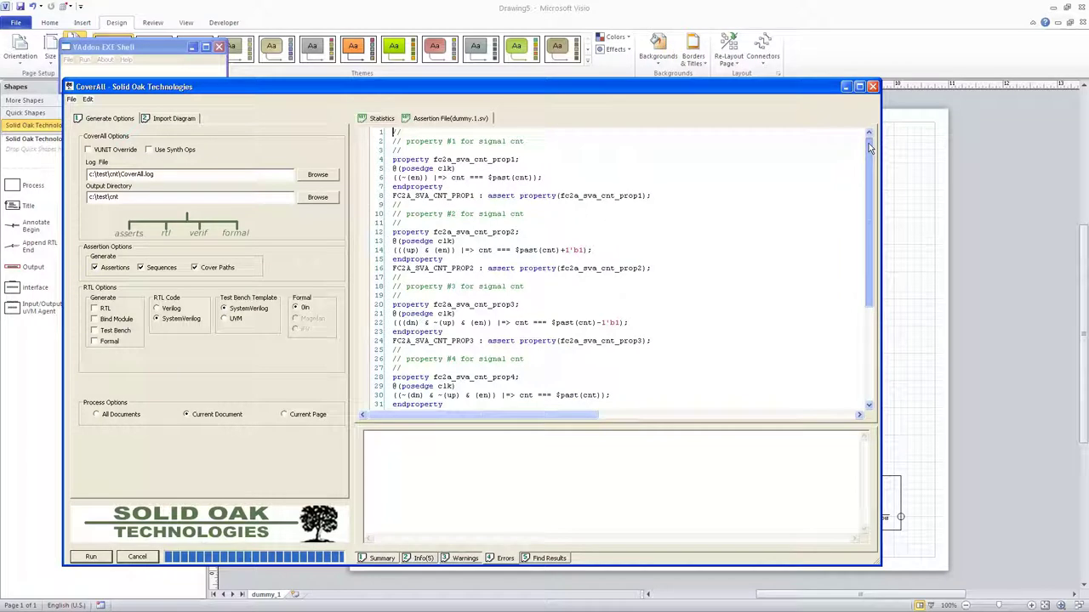
# Find the diagram objects in the drawing that correspond to assertions FC2A_SVA_CNT_PROP1 and FC2A_SVA_CNT_PROP2.
pyautogui.doubleClick(433, 195)
pyautogui.rightClick(429, 198)
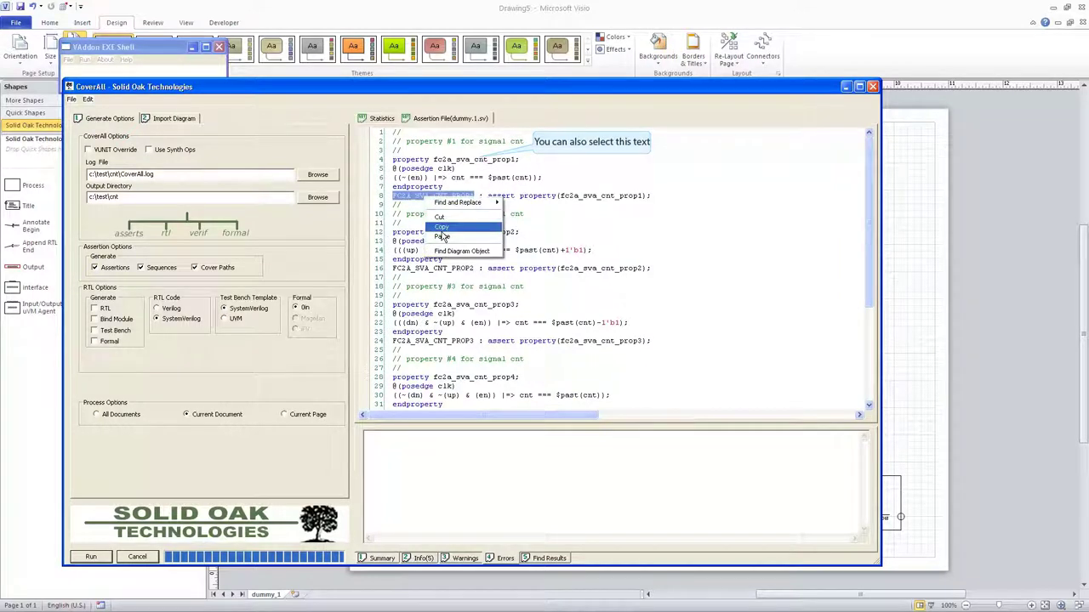
pyautogui.click(440, 228)
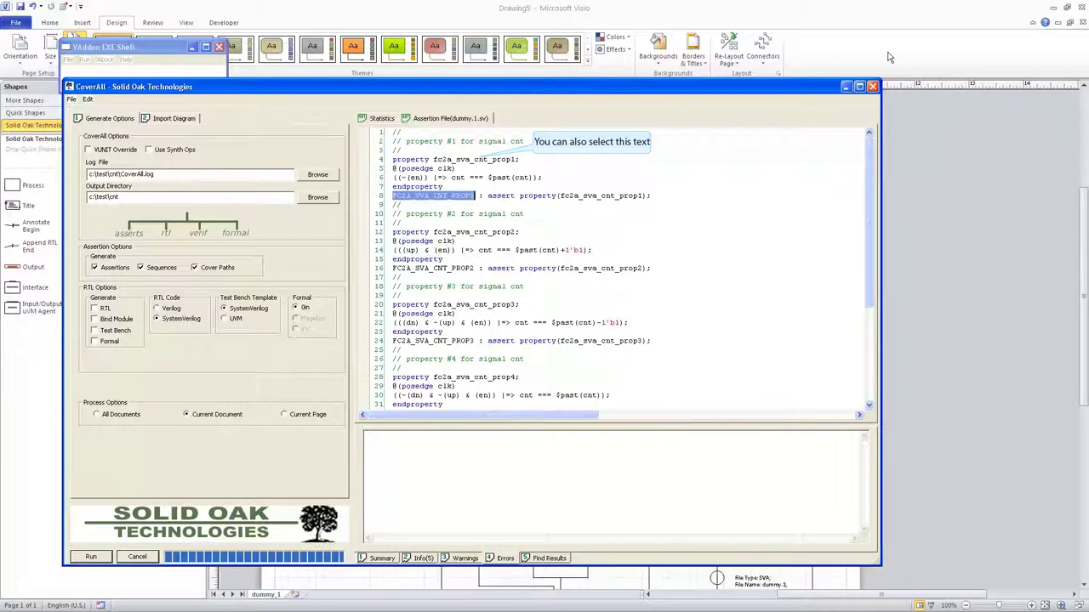
pyautogui.click(847, 86)
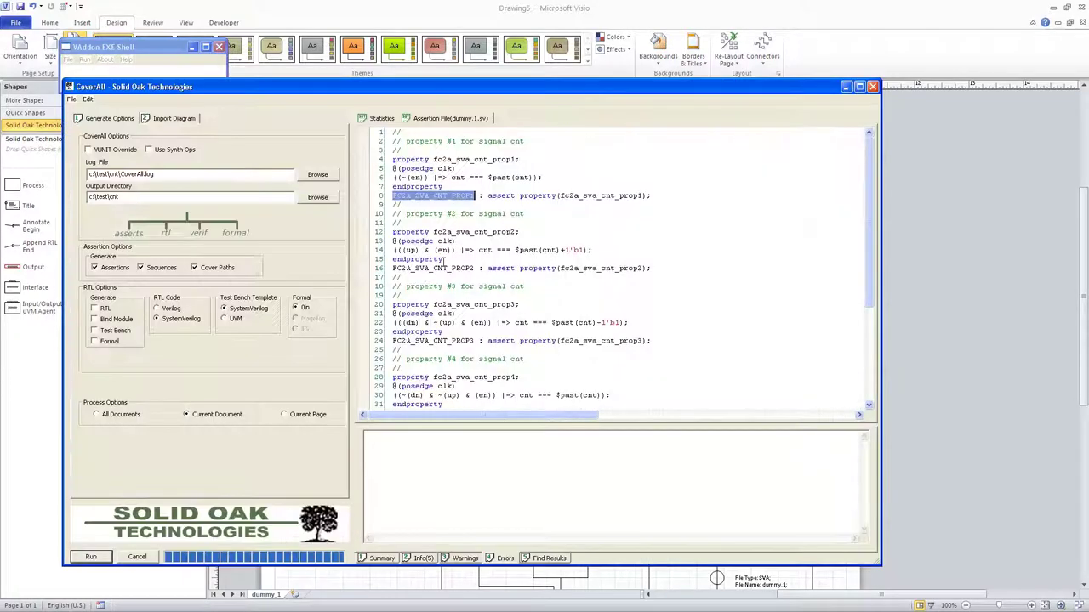
pyautogui.doubleClick(428, 268)
pyautogui.rightClick(429, 269)
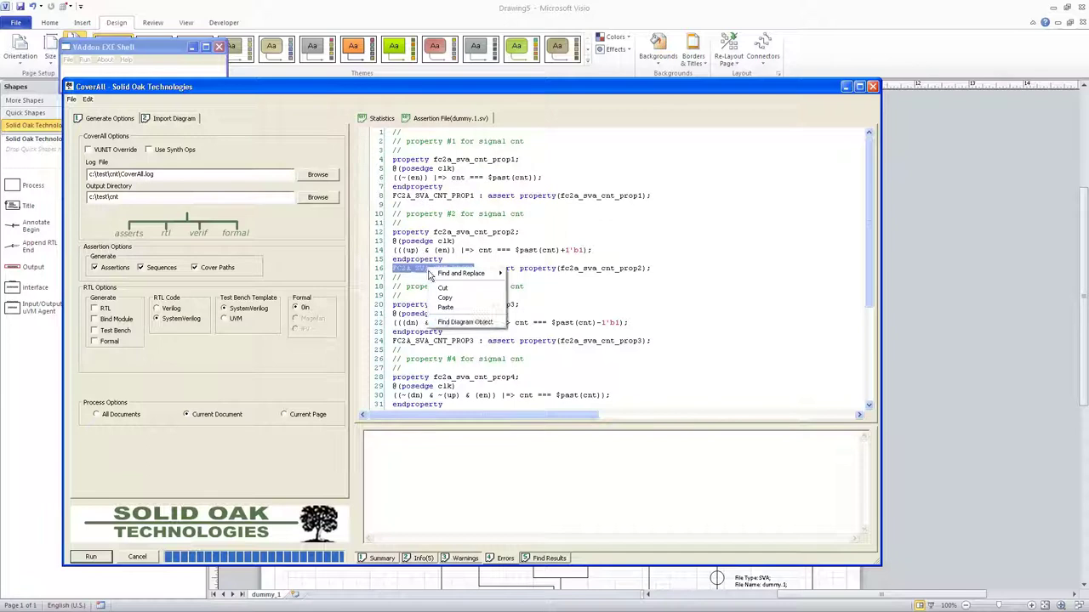
pyautogui.click(450, 323)
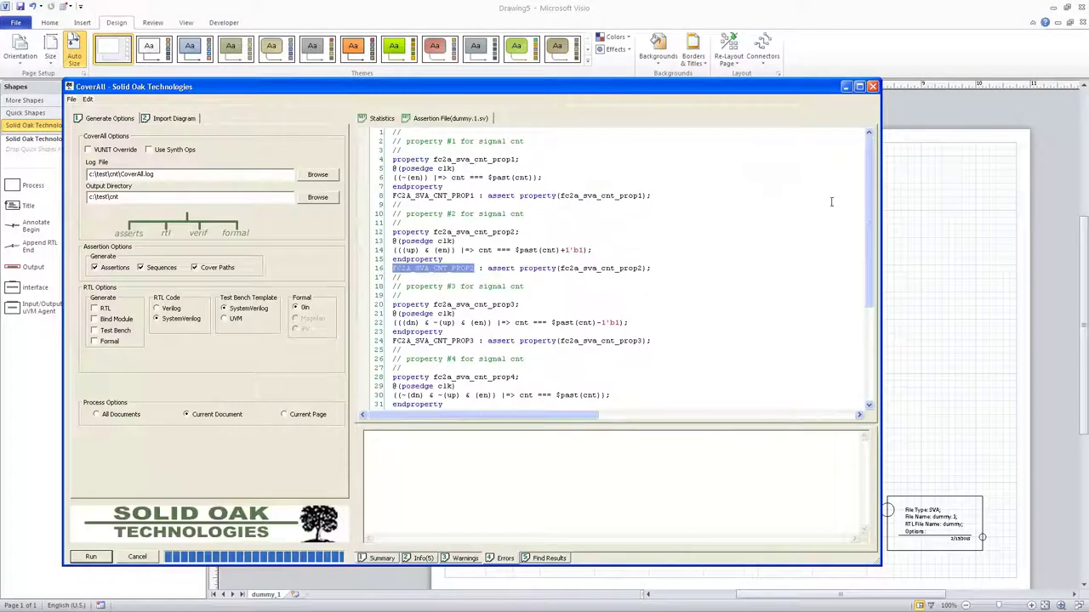
# Find the flowchart path in the drawing that corresponds to cover property FC2A_SVA_PATH_DUMMY_1_0_4.
pyautogui.click(868, 375)
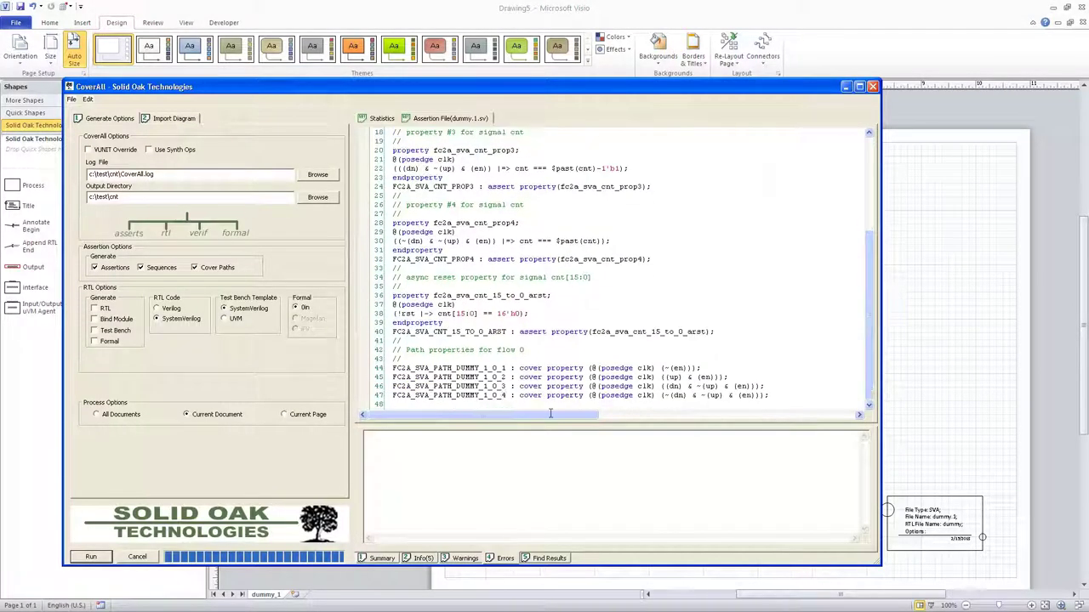
pyautogui.doubleClick(469, 372)
pyautogui.doubleClick(442, 397)
pyautogui.rightClick(442, 397)
pyautogui.click(468, 451)
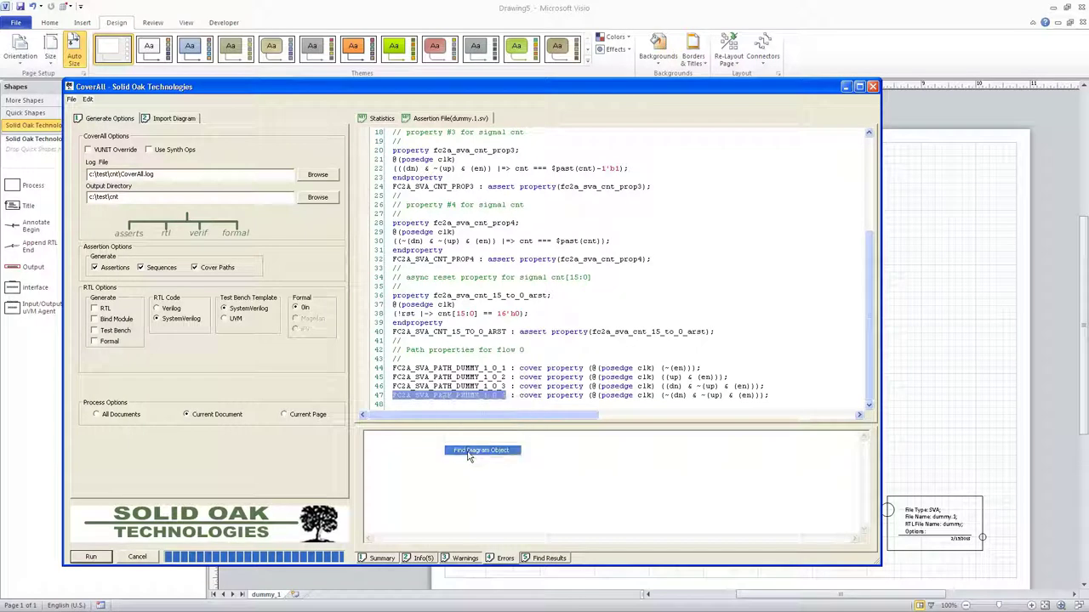
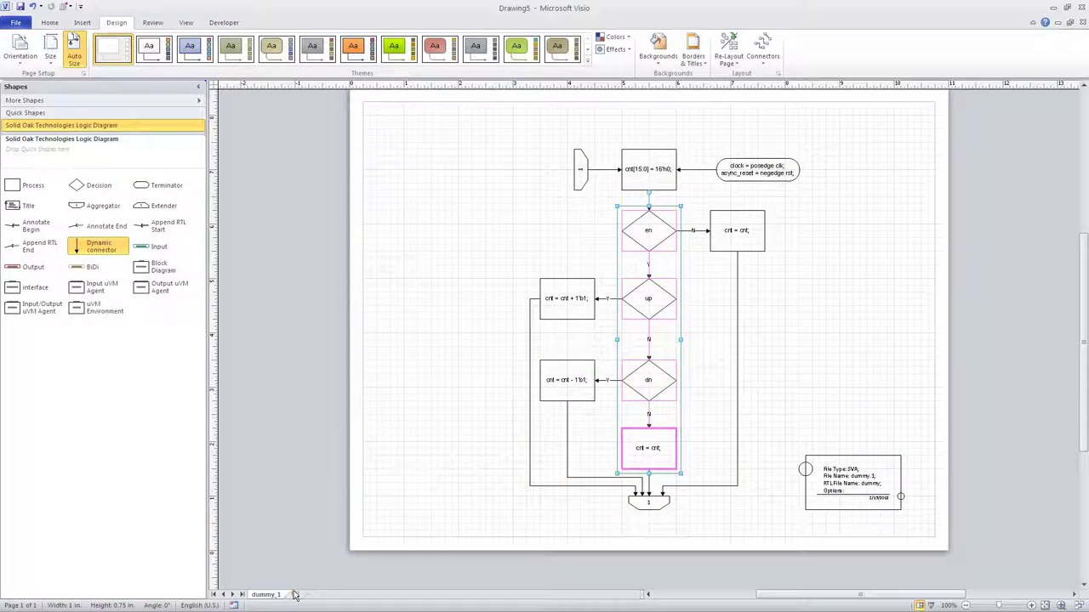
# Add a new page to the drawing and name it dummy_io.
pyautogui.click(294, 595)
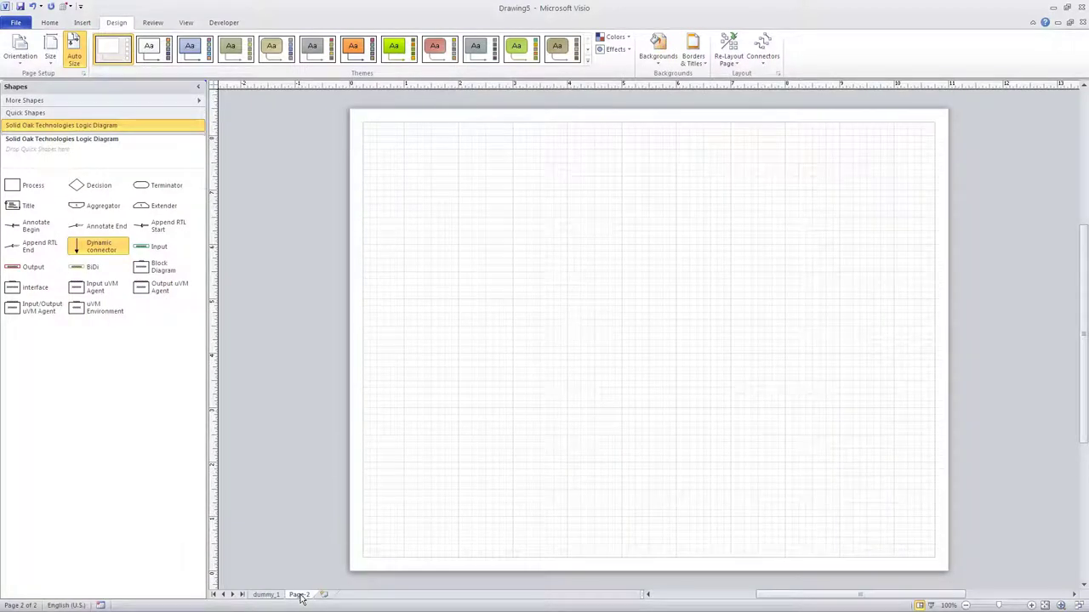
pyautogui.doubleClick(299, 595)
pyautogui.write('dummy_io')
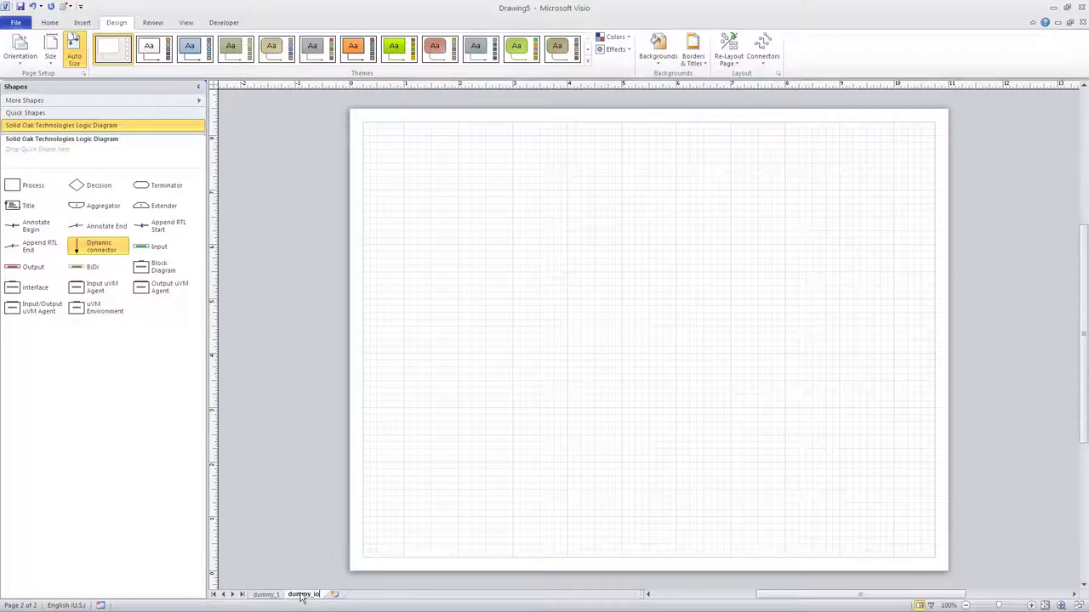
pyautogui.click(497, 472)
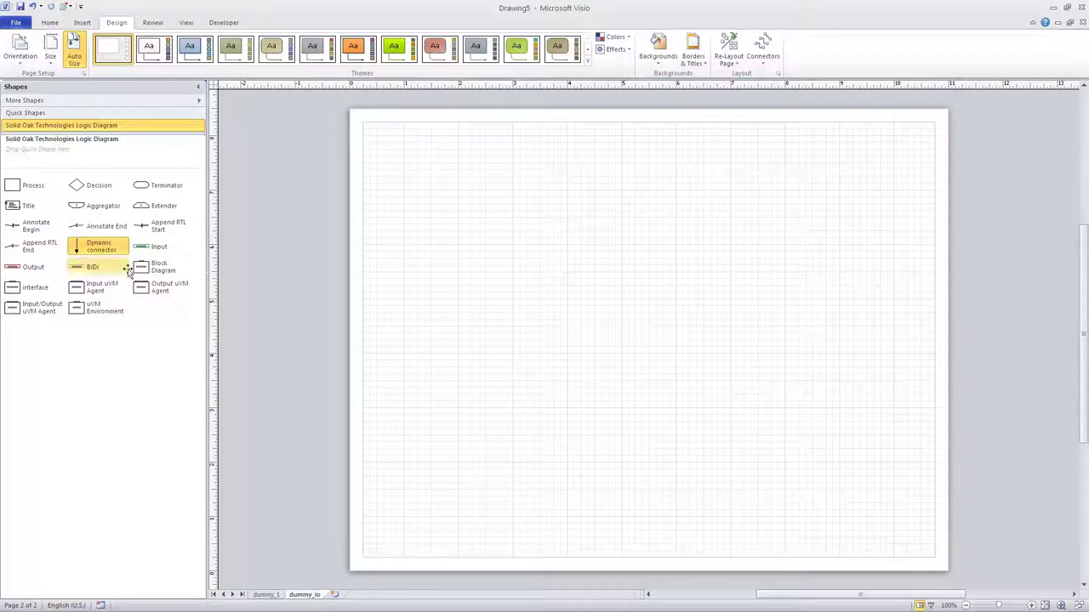
# Place a Block Diagram module mid-page and a Title block with File Type BD and both File Name and RTL File Name dummy.
pyautogui.moveTo(144, 268); pyautogui.dragTo(627, 380)
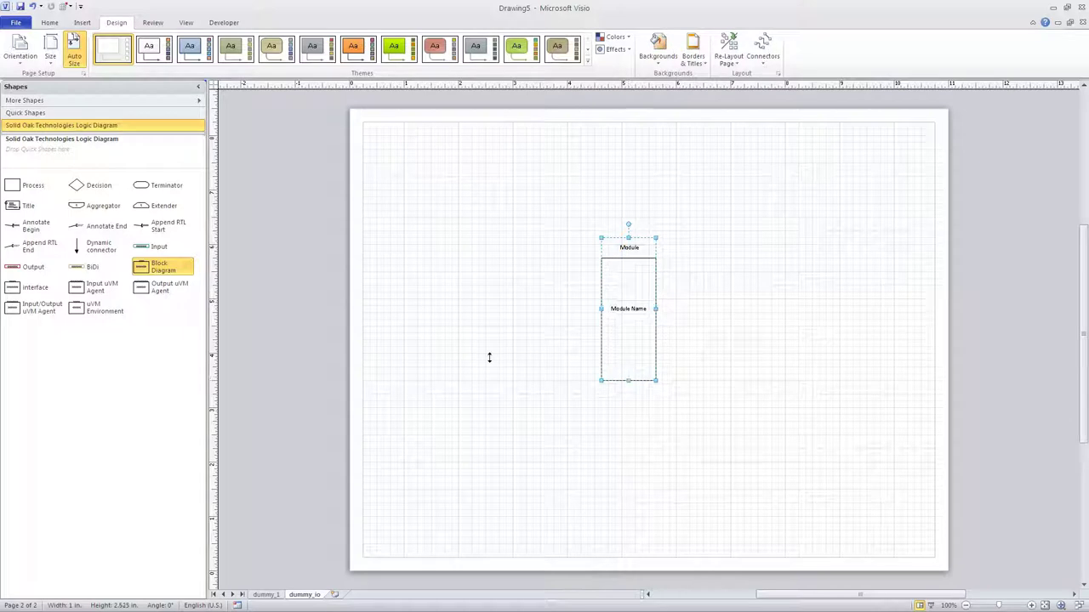
pyautogui.moveTo(25, 205); pyautogui.dragTo(856, 510)
pyautogui.click(871, 508)
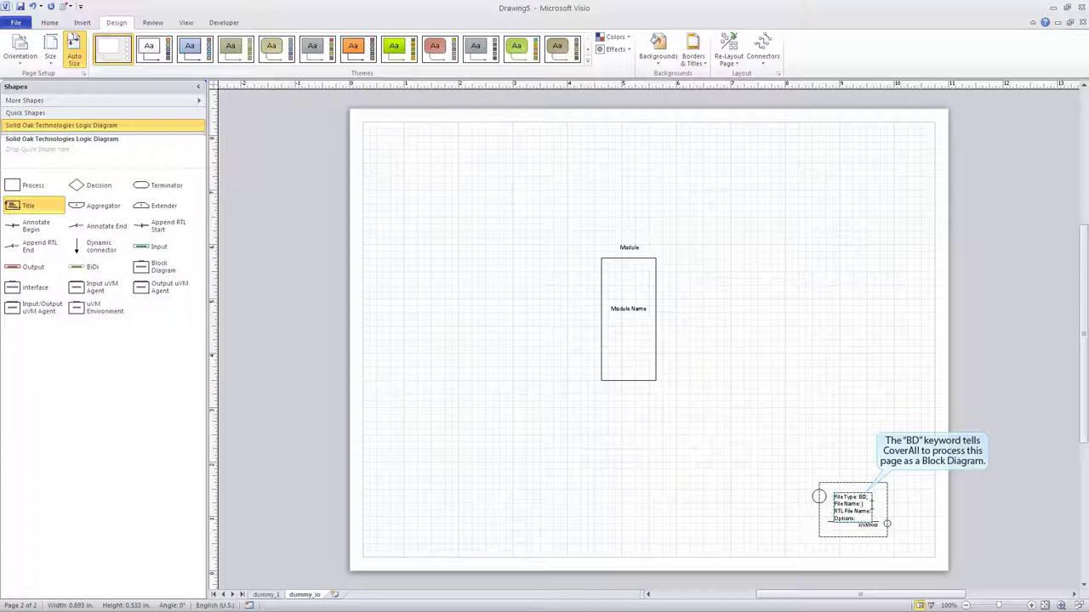
pyautogui.write('mmy_')
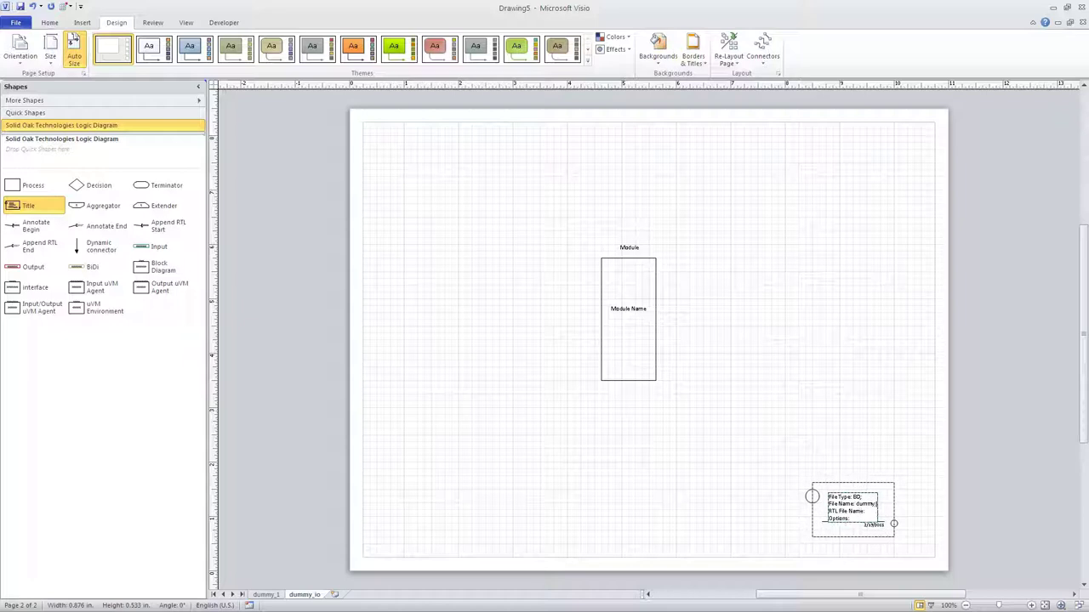
pyautogui.write('ioummy_io')
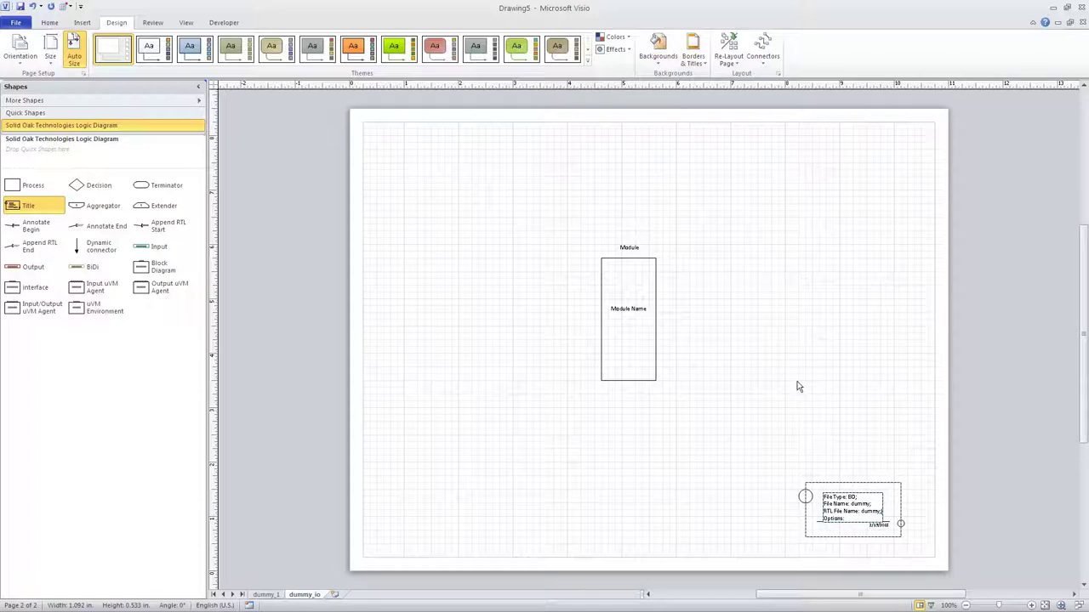
# Set the module name inside the block diagram shape to dummy.
pyautogui.doubleClick(623, 311)
pyautogui.write('dummy')
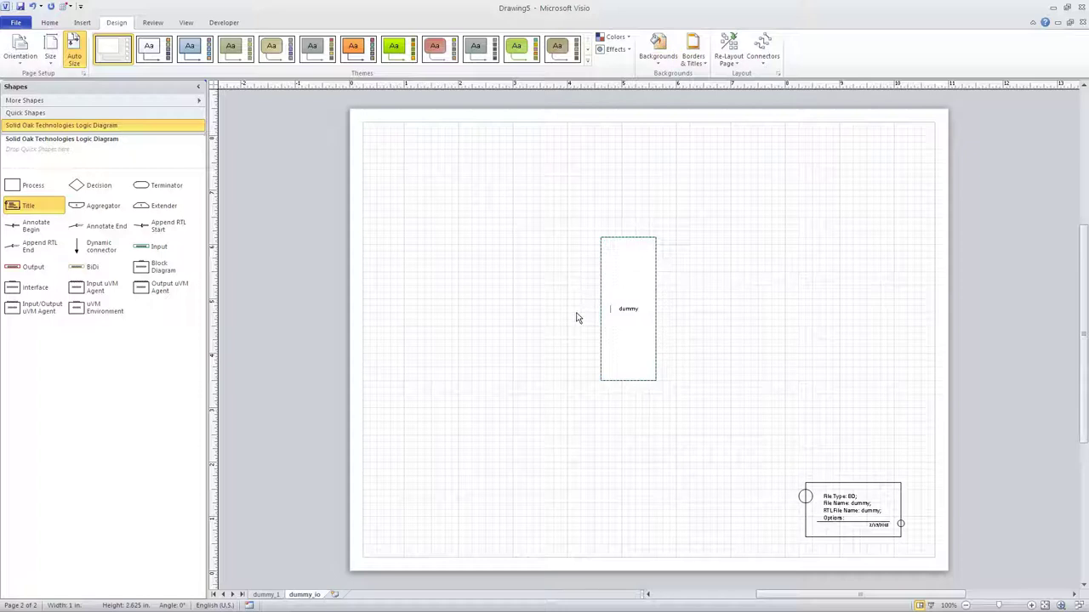
pyautogui.click(540, 322)
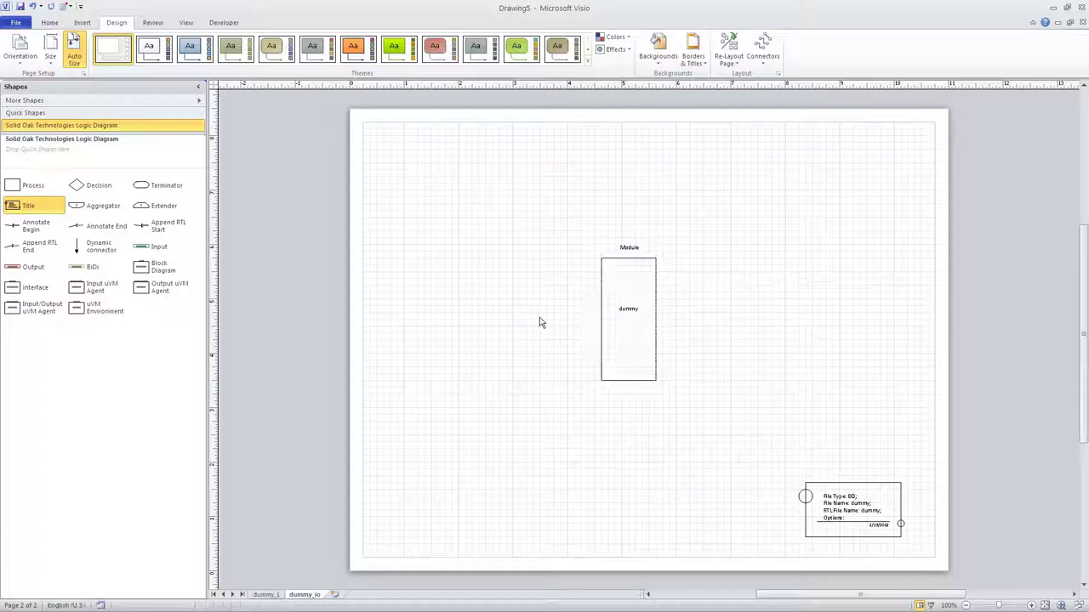
# Attach five Input shapes to one side of the dummy module block and one Output shape to the opposite side.
pyautogui.moveTo(141, 247); pyautogui.dragTo(574, 288)
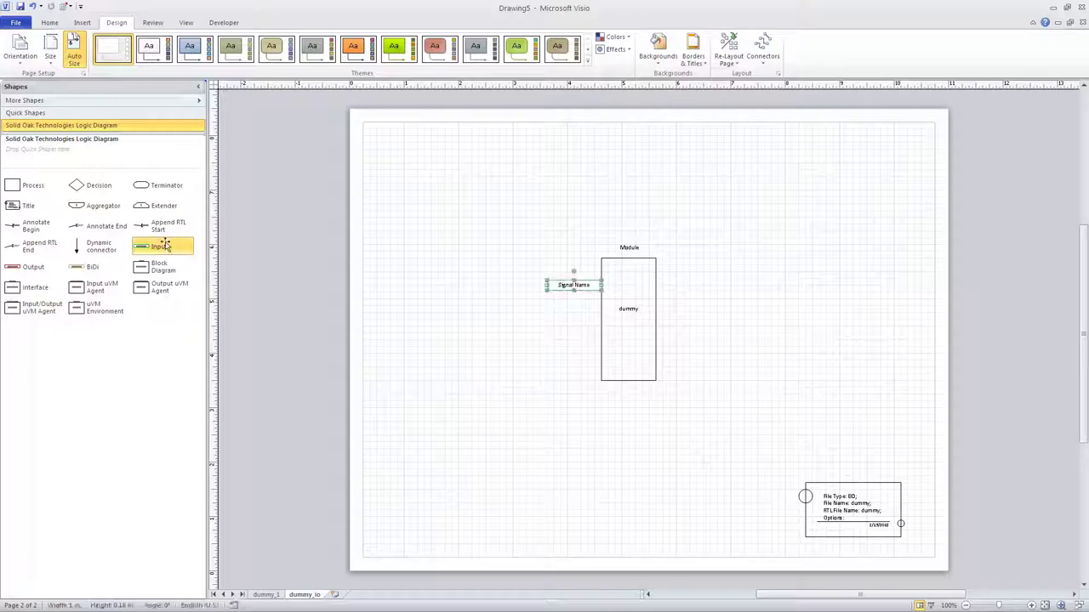
pyautogui.moveTo(141, 247); pyautogui.dragTo(574, 301)
pyautogui.moveTo(153, 248); pyautogui.dragTo(575, 322)
pyautogui.moveTo(160, 252); pyautogui.dragTo(575, 335)
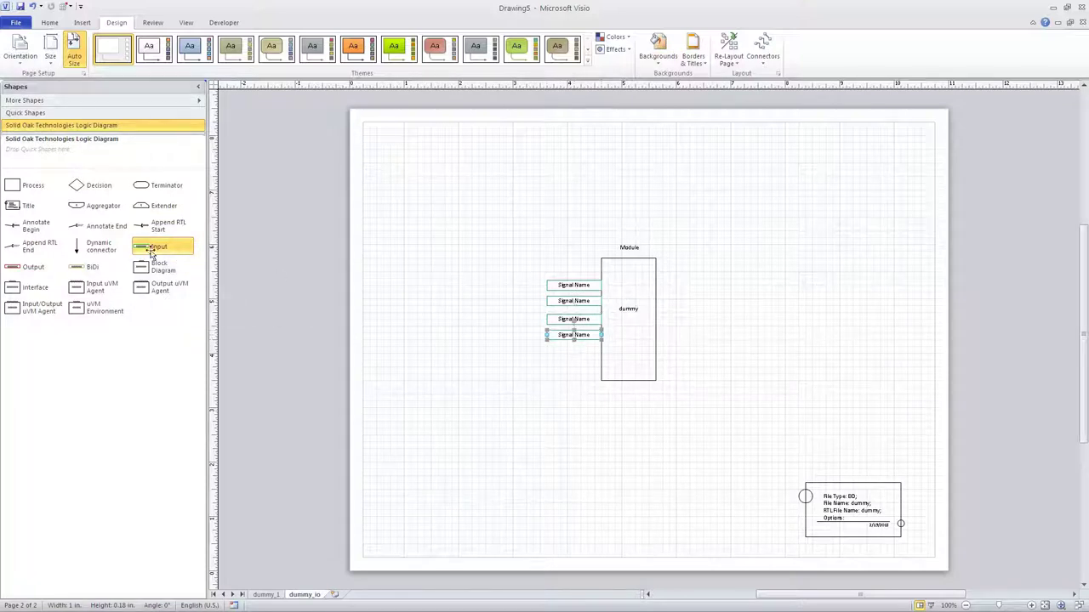
pyautogui.moveTo(163, 248); pyautogui.dragTo(576, 350)
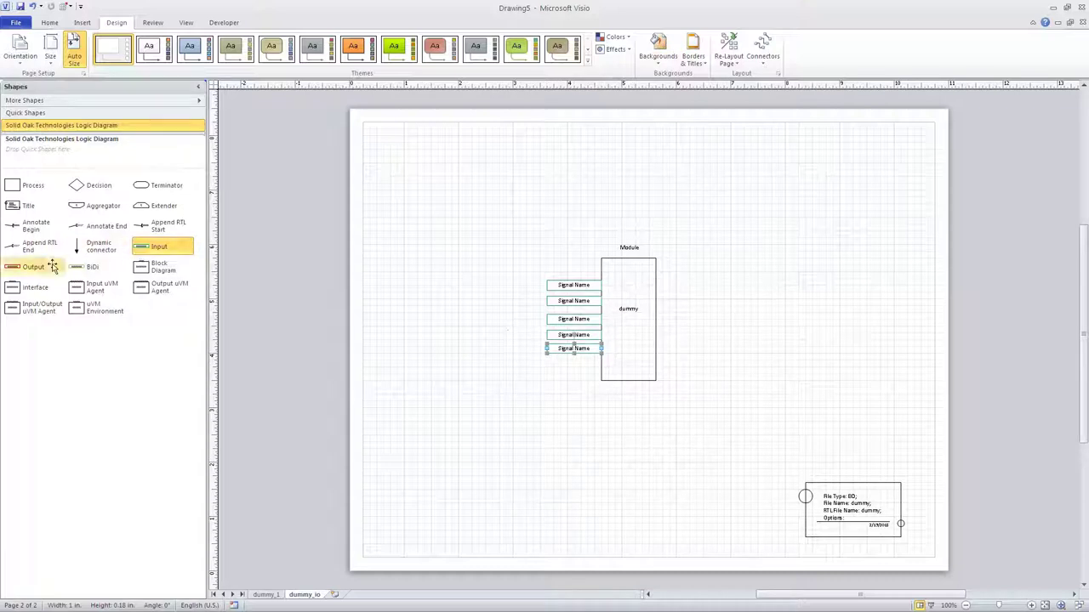
pyautogui.moveTo(34, 267); pyautogui.dragTo(684, 315)
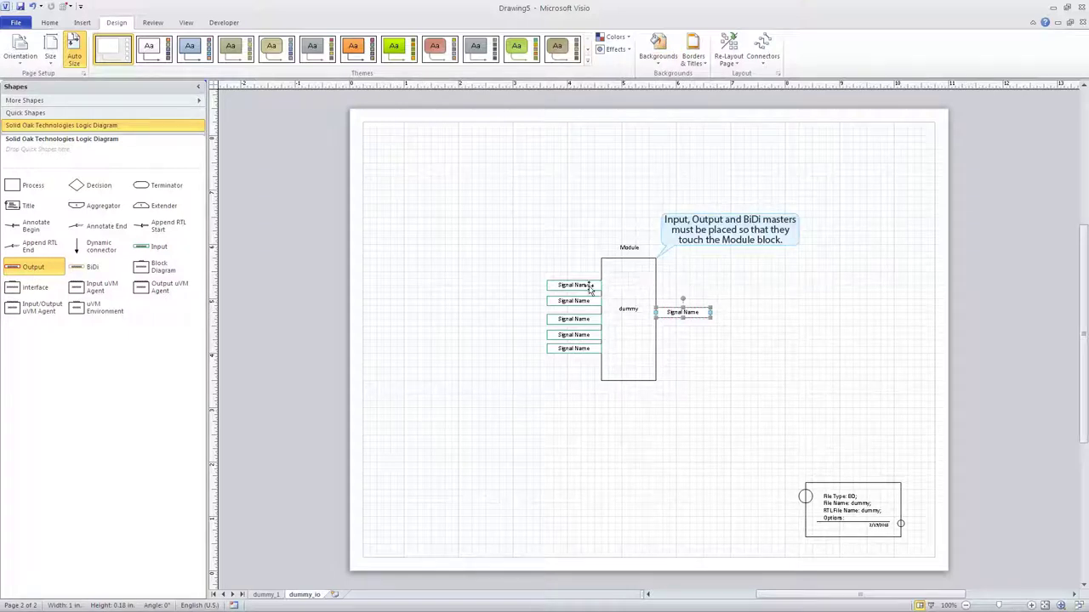
# Name the five input signals, in descending order along the module block, clk, rst, en, up and dn.
pyautogui.doubleClick(574, 289)
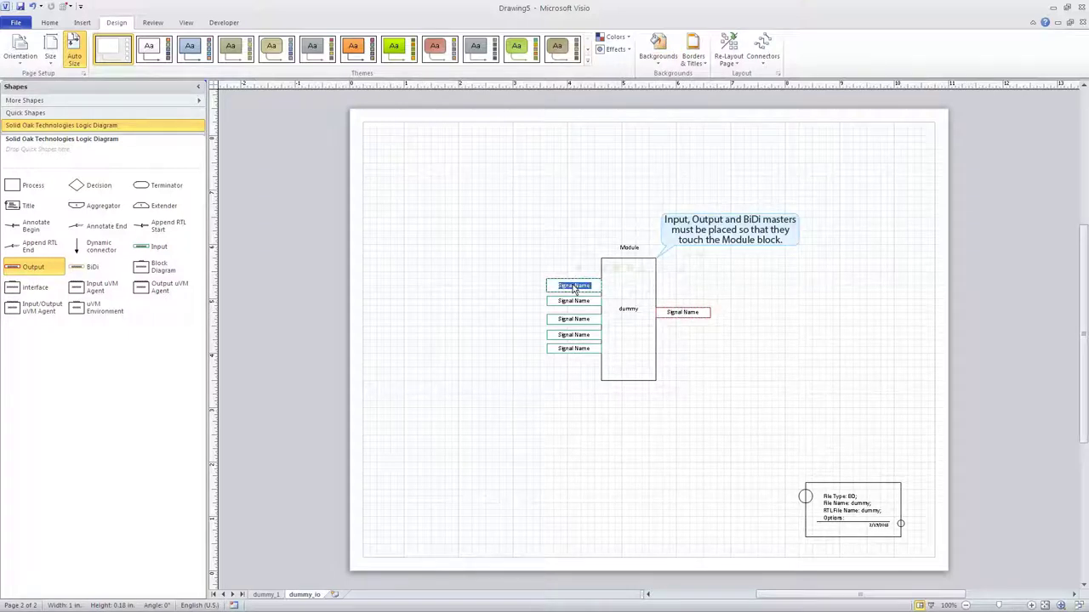
pyautogui.write('d')
pyautogui.doubleClick(574, 301)
pyautogui.write('rst')
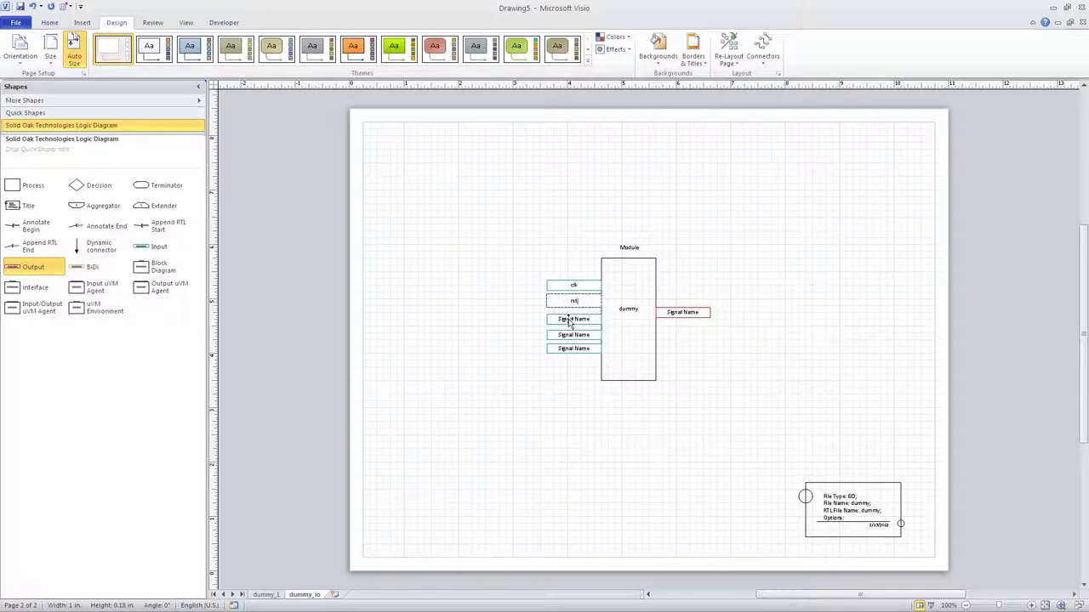
pyautogui.doubleClick(568, 318)
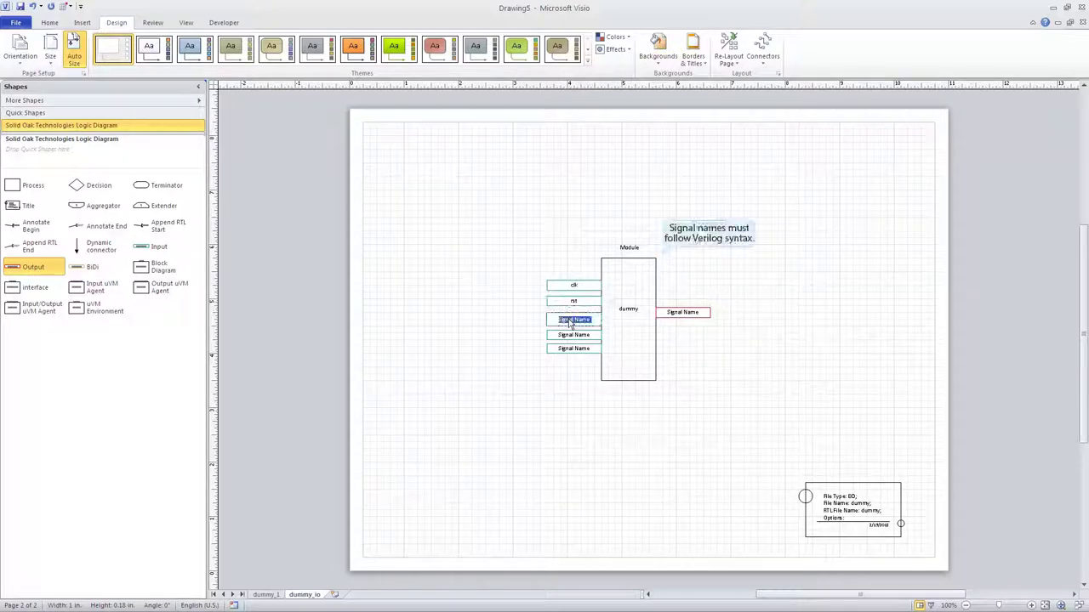
pyautogui.write('di')
pyautogui.write('n')
pyautogui.doubleClick(574, 335)
pyautogui.write('d')
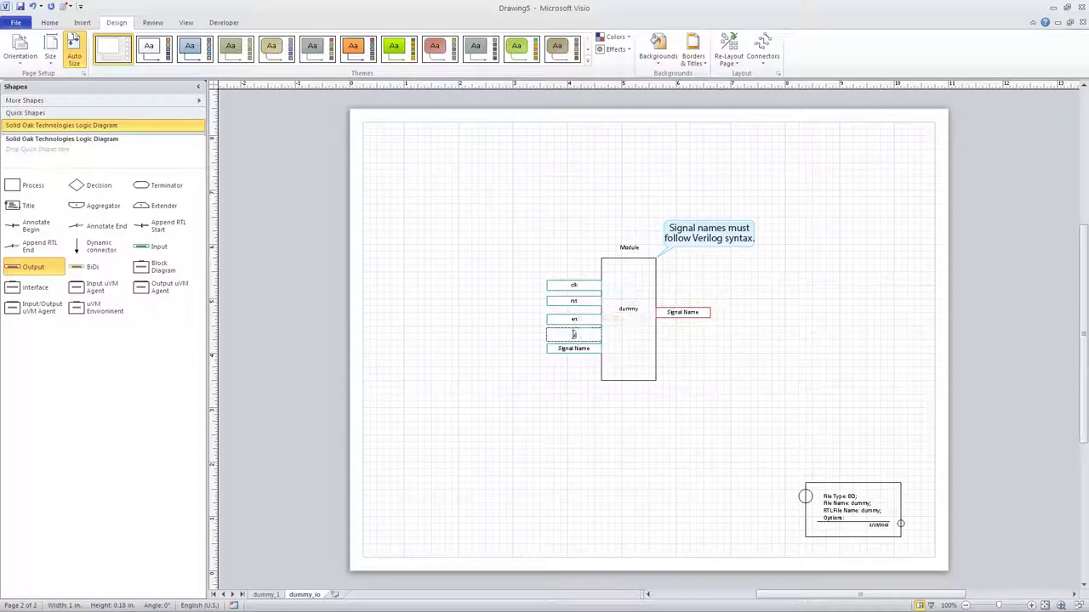
pyautogui.doubleClick(573, 351)
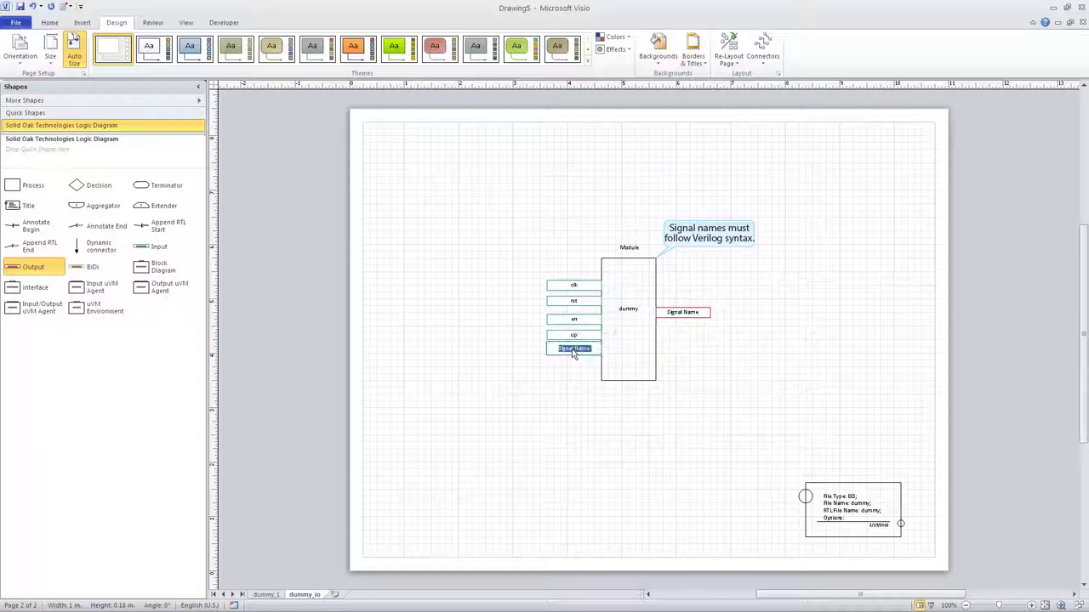
pyautogui.write('dn')
# Name the output signal of the dummy module cnt[15:0], including its bit width.
pyautogui.doubleClick(672, 314)
pyautogui.write('cnt[3]')
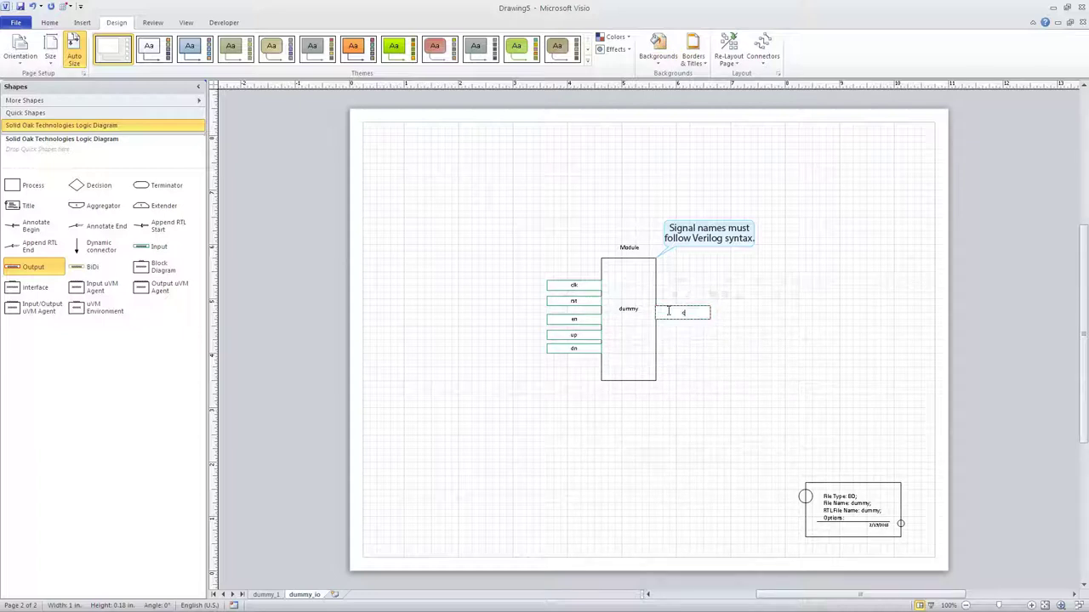
pyautogui.press('BackSpace')
pyautogui.press('BackSpace')
pyautogui.write('15:0]')
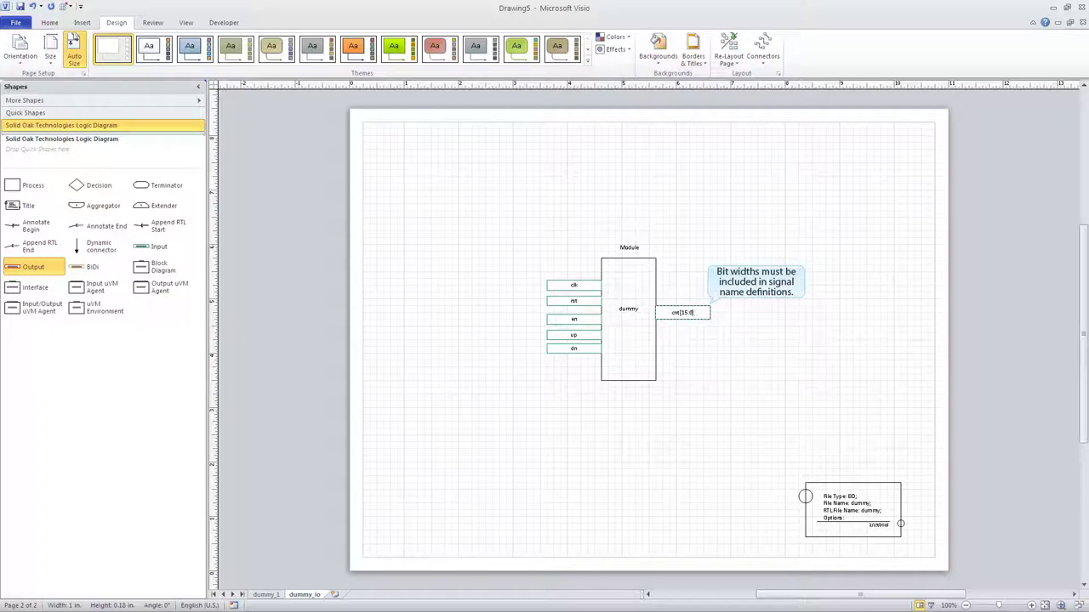
pyautogui.click(723, 323)
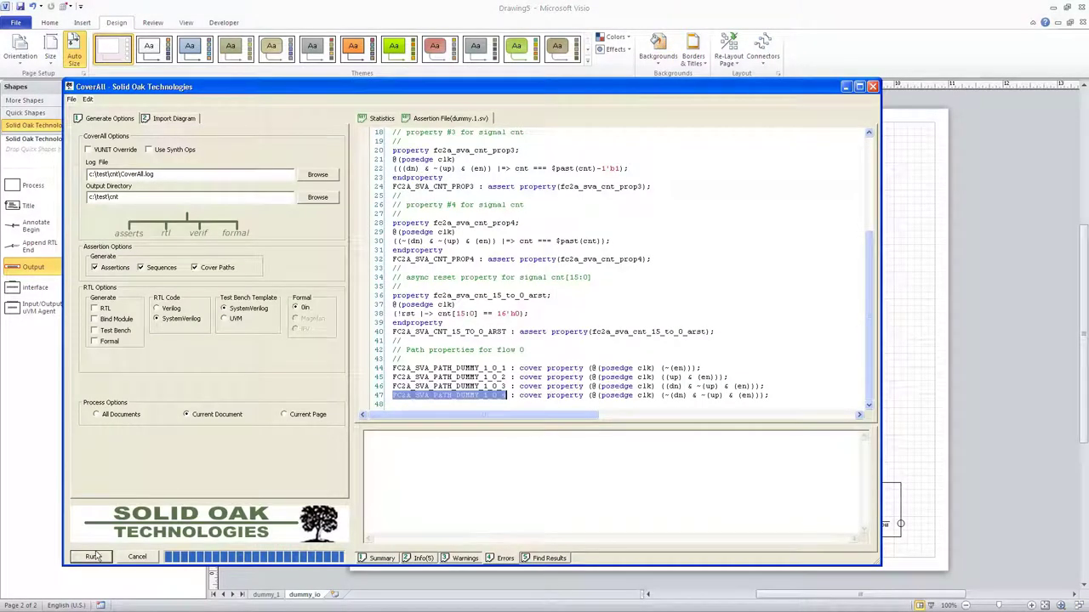
# Enable generation of RTL, Bind Module, Test Bench and Formal files in the CoverAll options.
pyautogui.click(94, 309)
pyautogui.click(94, 319)
pyautogui.click(94, 331)
pyautogui.click(95, 343)
# Run CoverAll on the current document, overwriting all existing assertion, RTL, testbench and formal files.
pyautogui.click(91, 557)
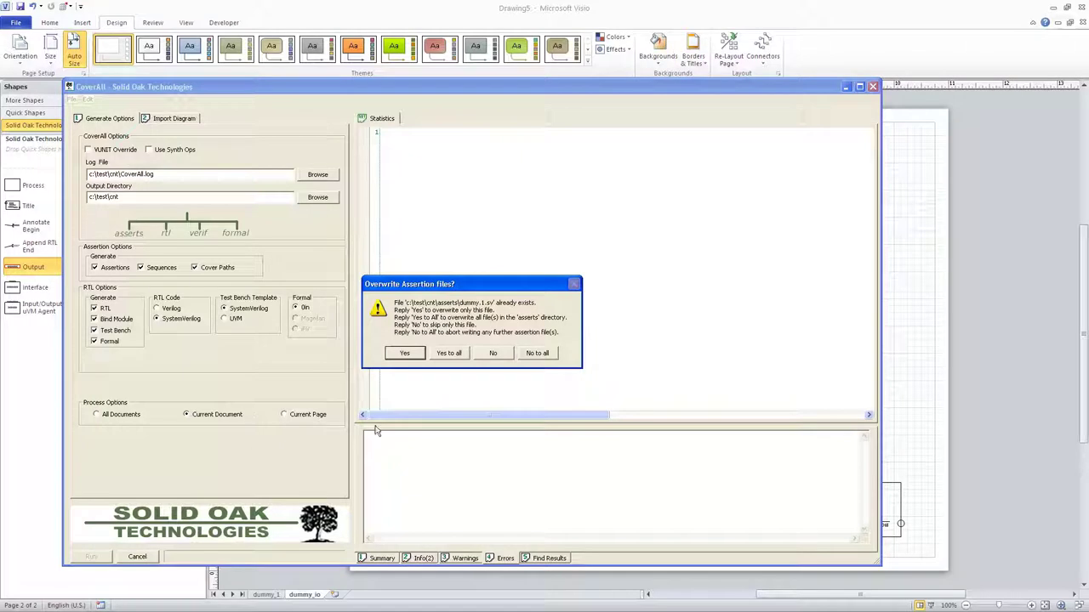
pyautogui.click(449, 354)
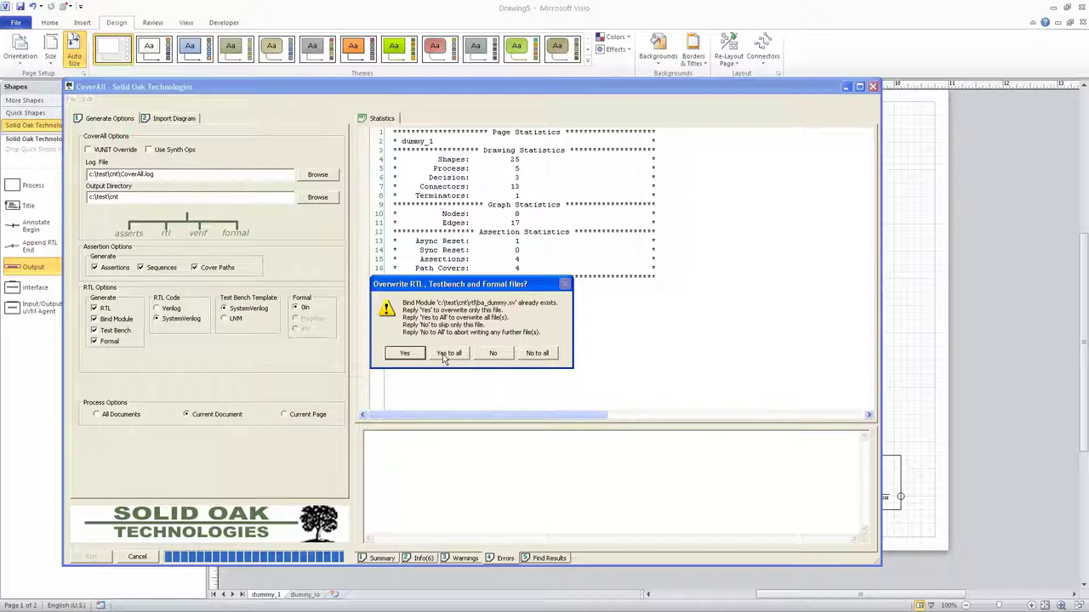
pyautogui.click(449, 353)
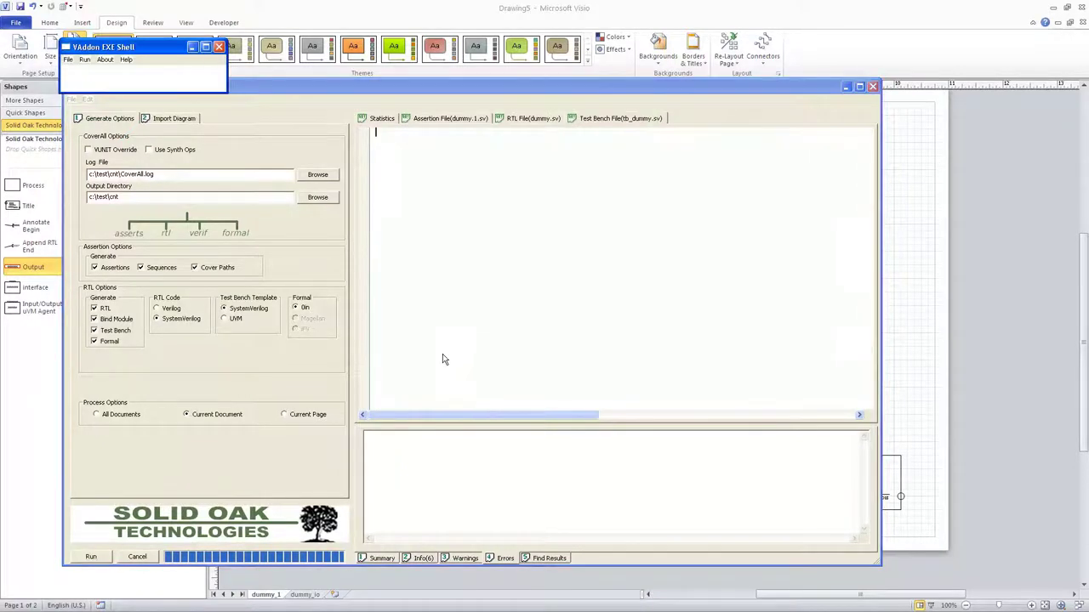
# Review the page and document statistics, the assertion file dummy.1.sv and the generated RTL file dummy.sv.
pyautogui.click(380, 118)
pyautogui.moveTo(871, 190); pyautogui.dragTo(871, 170)
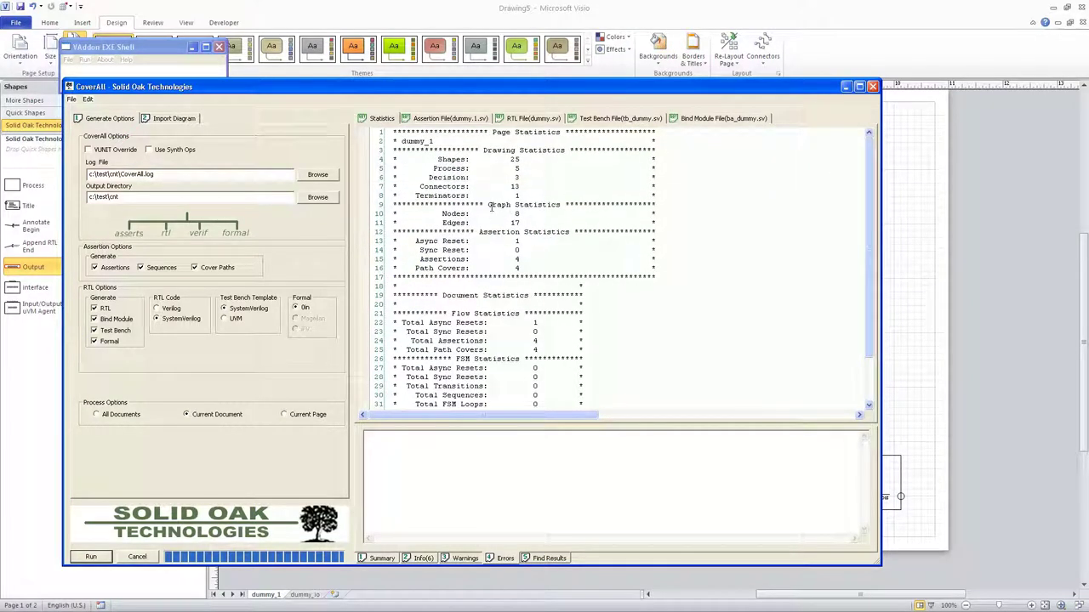
pyautogui.click(451, 120)
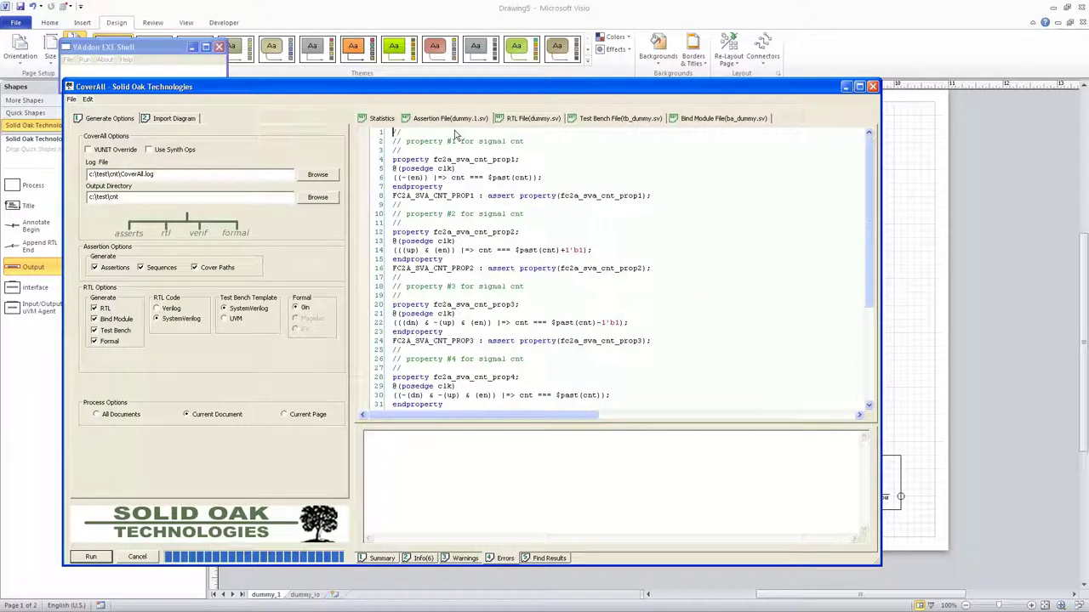
pyautogui.click(536, 119)
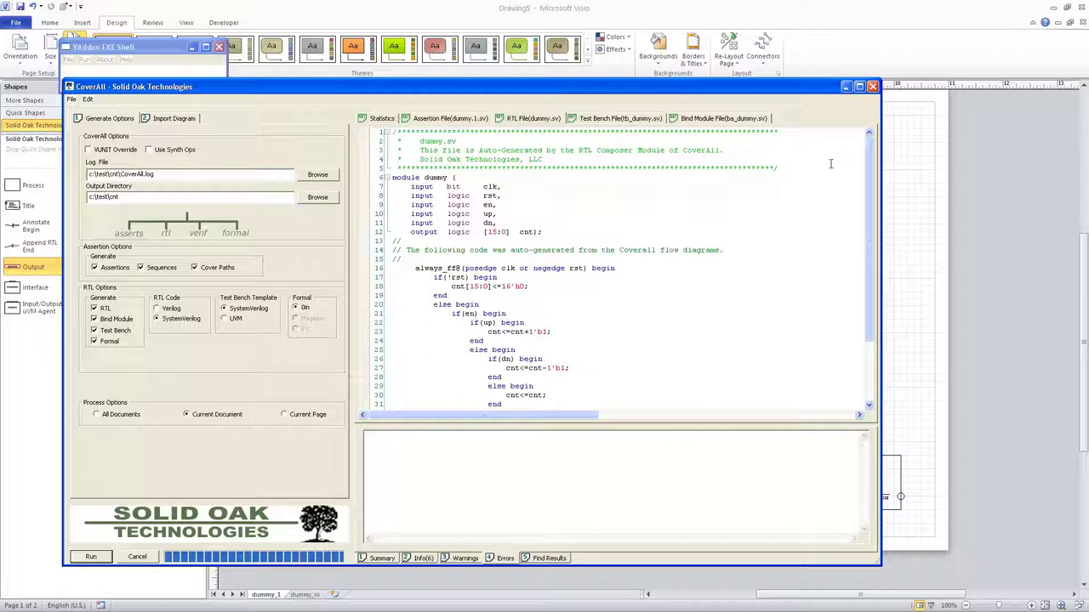
# Examine the always_ff logic in dummy.sv, the whole test bench file tb_dummy.sv and the bind module file ba_dummy.sv.
pyautogui.moveTo(869, 160); pyautogui.dragTo(869, 213)
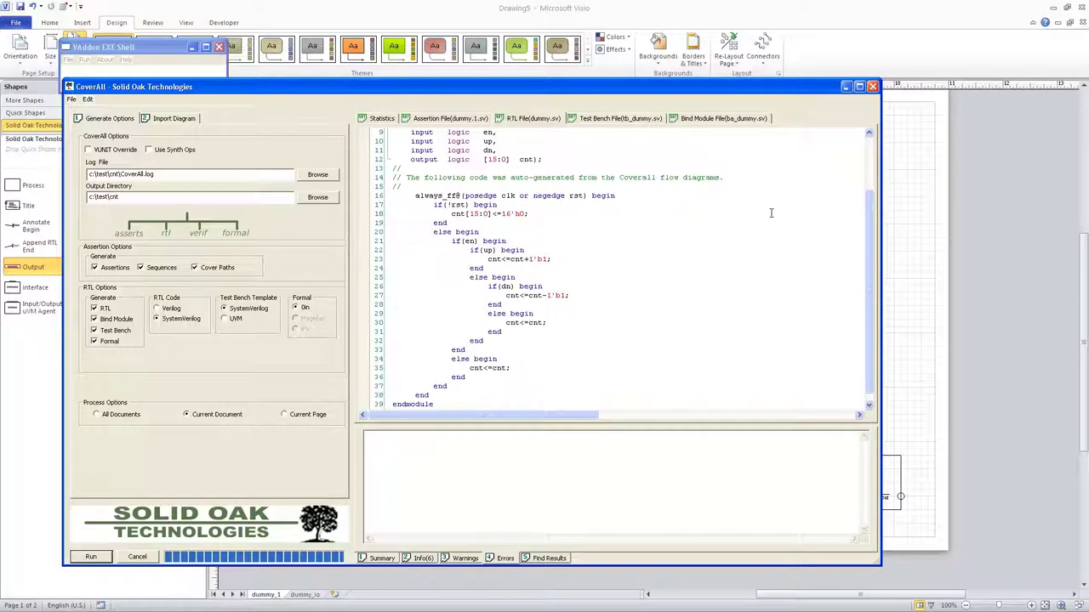
pyautogui.scroll(3, 866, 203)
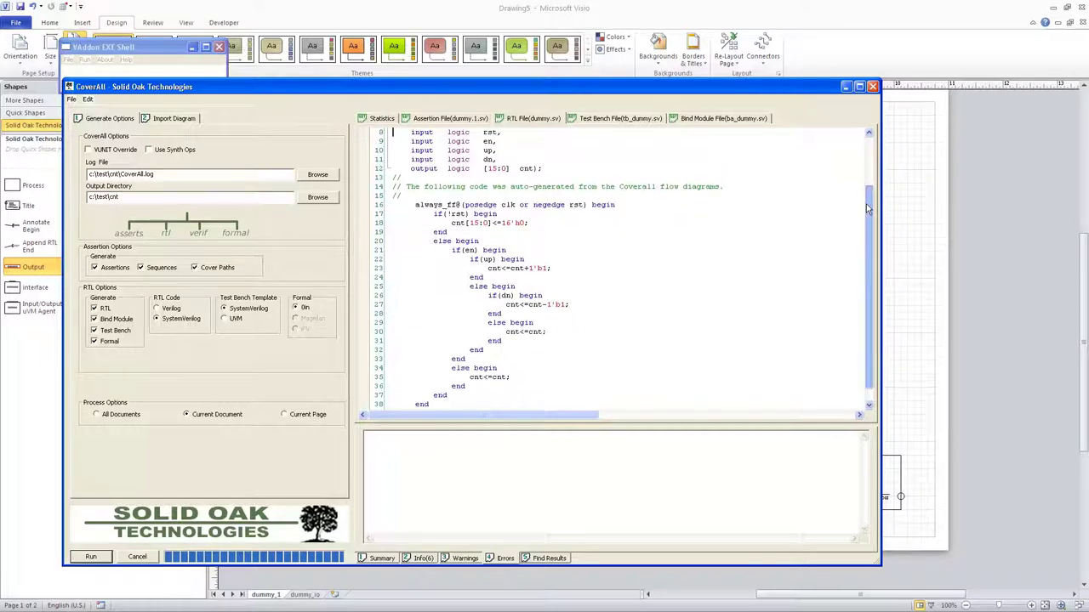
pyautogui.click(607, 122)
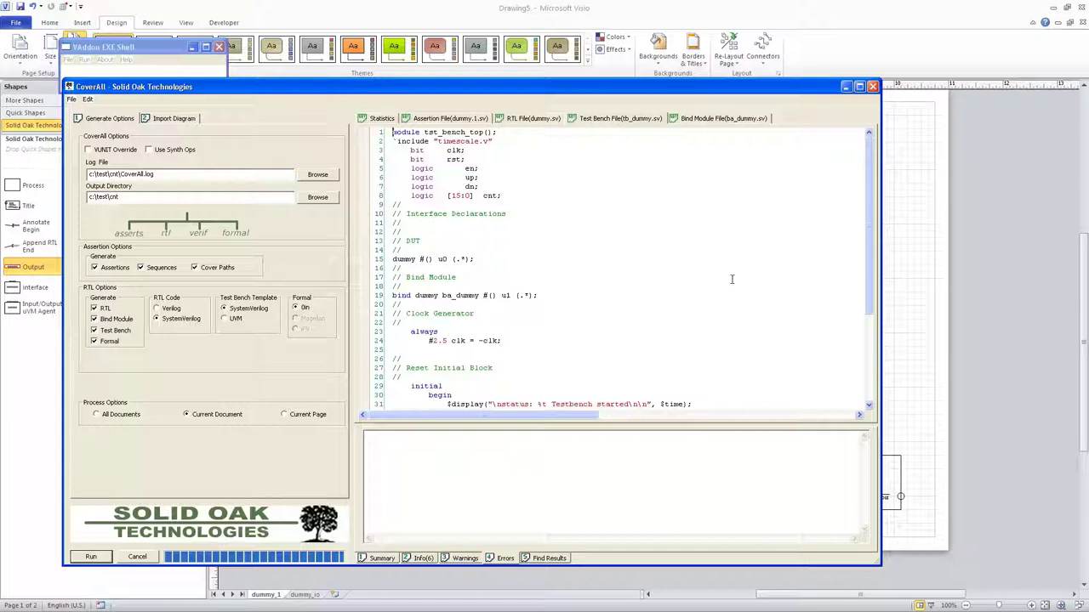
pyautogui.scroll(-5, 869, 263)
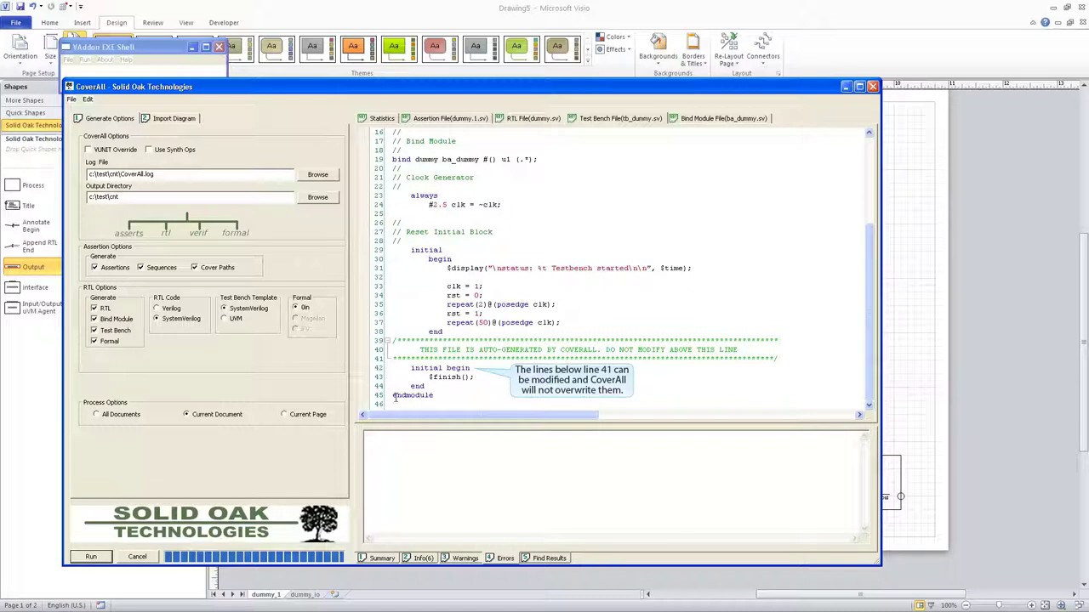
pyautogui.click(721, 119)
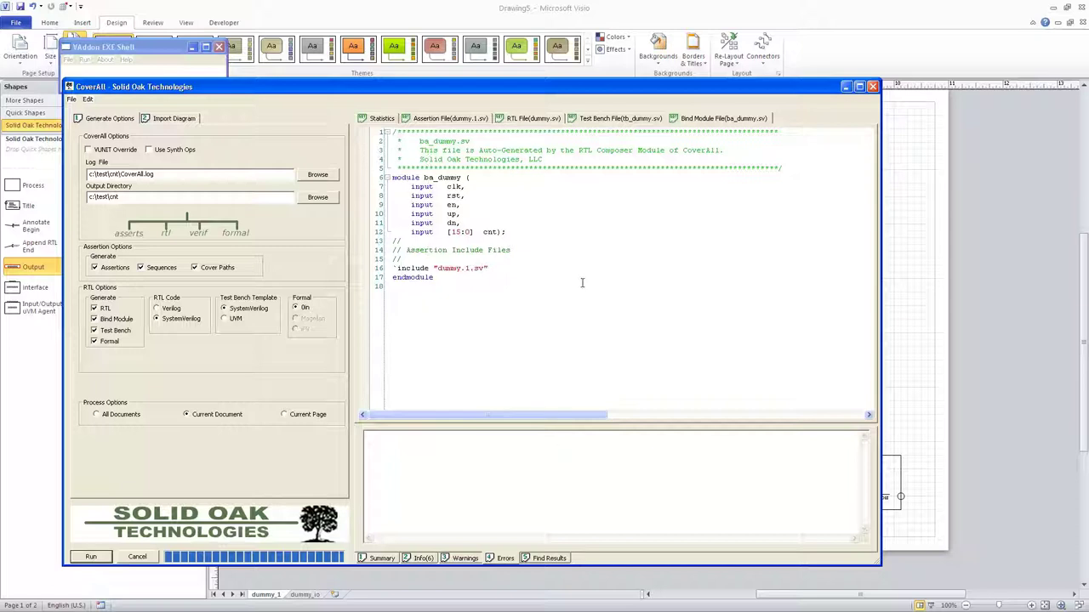
# Read through the CoverAll run's summary log and its information messages.
pyautogui.click(382, 558)
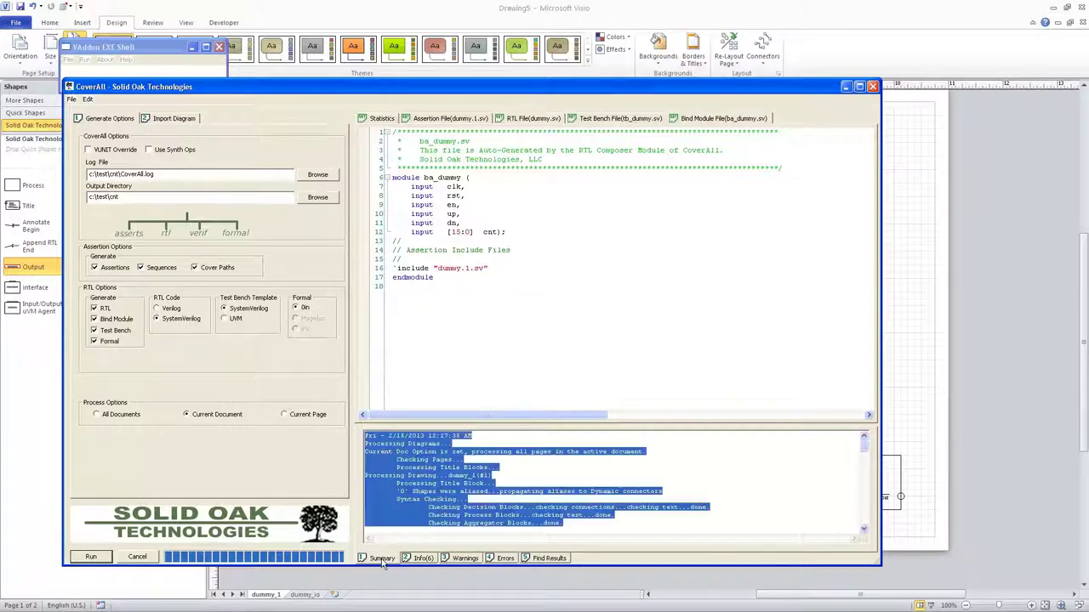
pyautogui.click(731, 486)
pyautogui.moveTo(863, 449); pyautogui.dragTo(863, 479)
pyautogui.scroll(10, 796, 443)
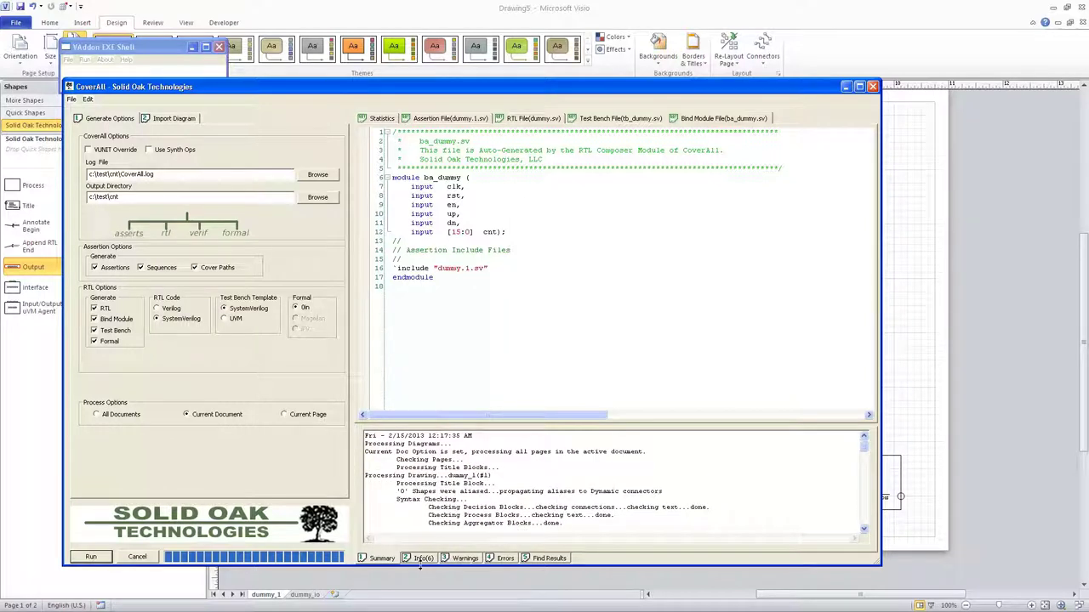
pyautogui.click(422, 558)
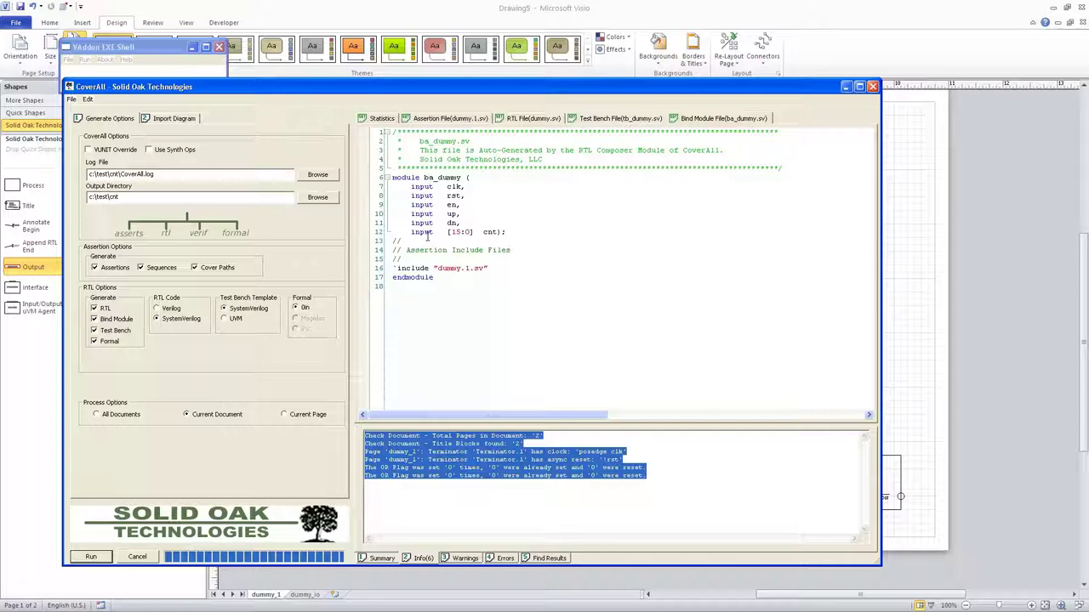
# Revisit the generated assertion file dummy.1.sv, RTL file dummy.sv and test bench file tb_dummy.sv.
pyautogui.click(449, 119)
pyautogui.click(524, 120)
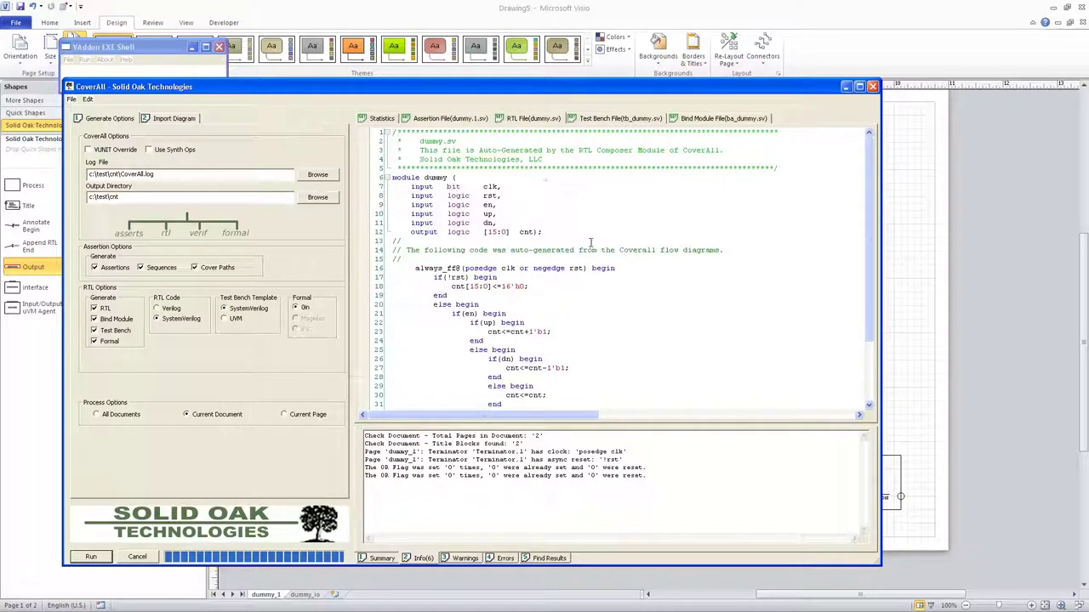
pyautogui.click(612, 120)
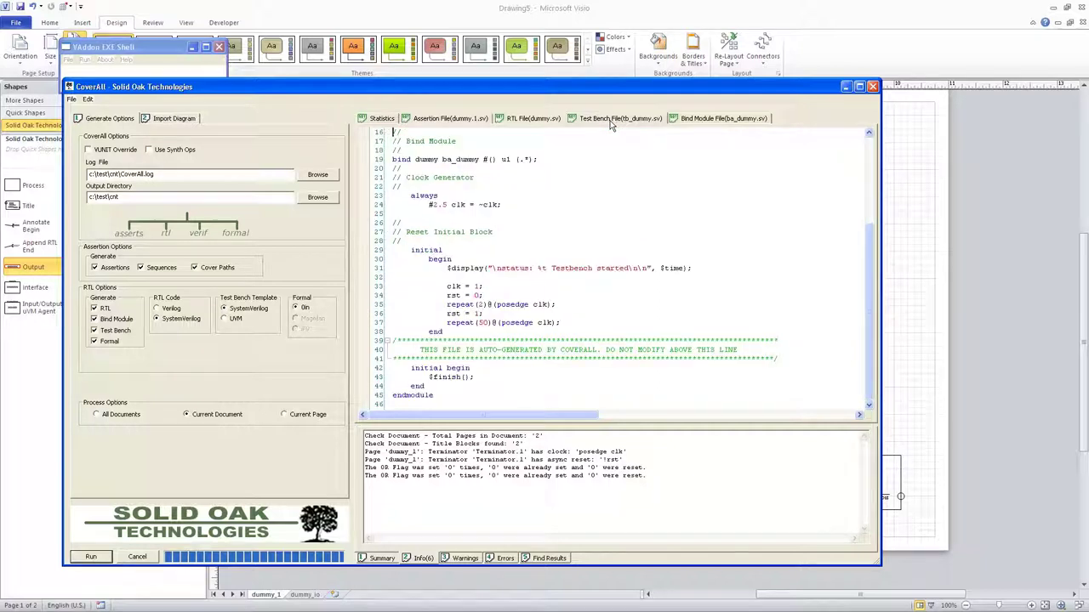